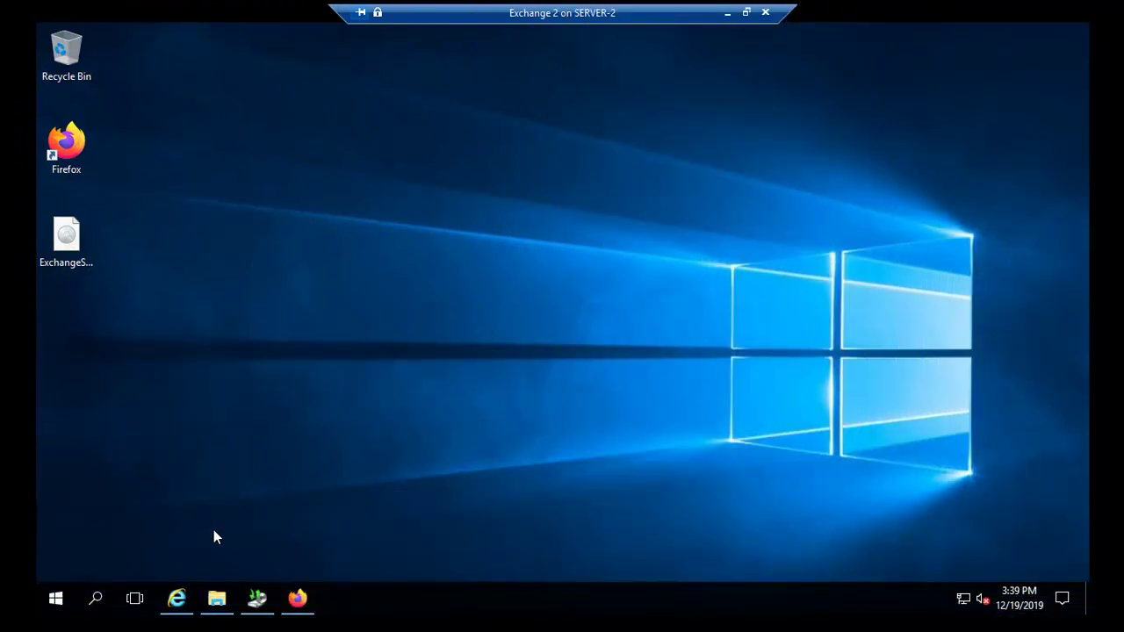
Inspect the Data (F:) and LogFiles (G:) drives, then bring up Windows Server Backup's Local Backup view
click(216, 601)
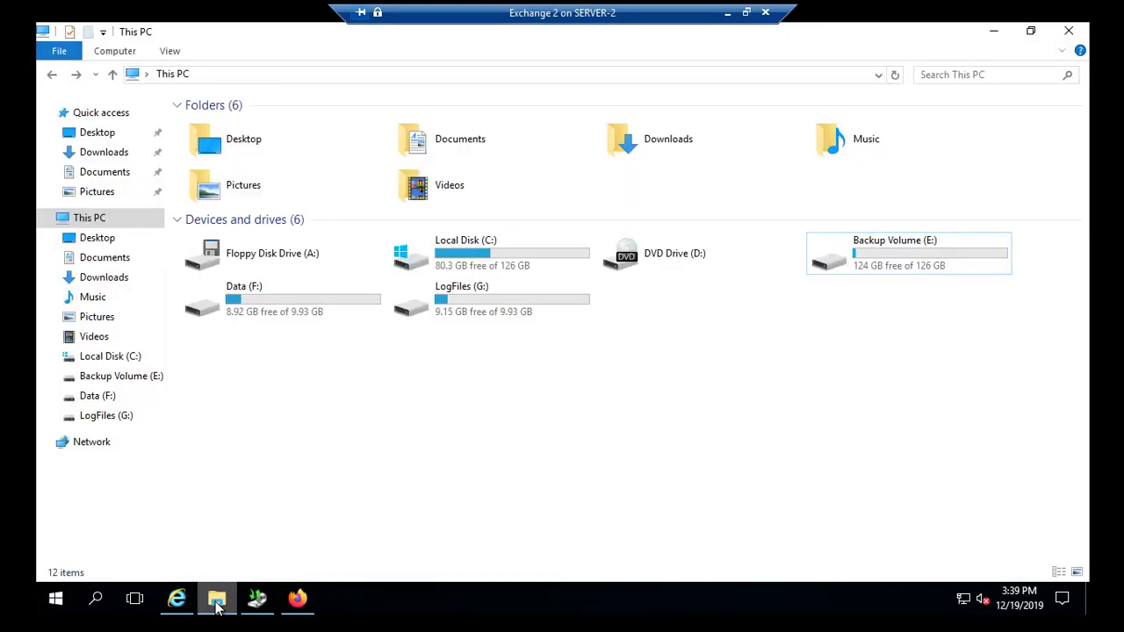
click(244, 305)
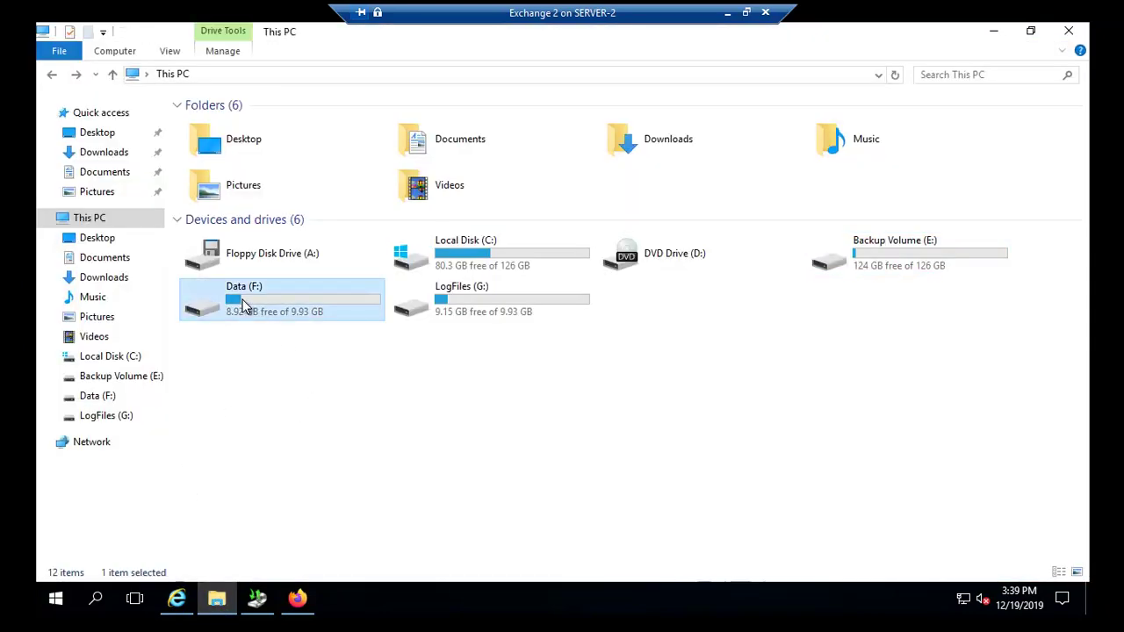
click(449, 306)
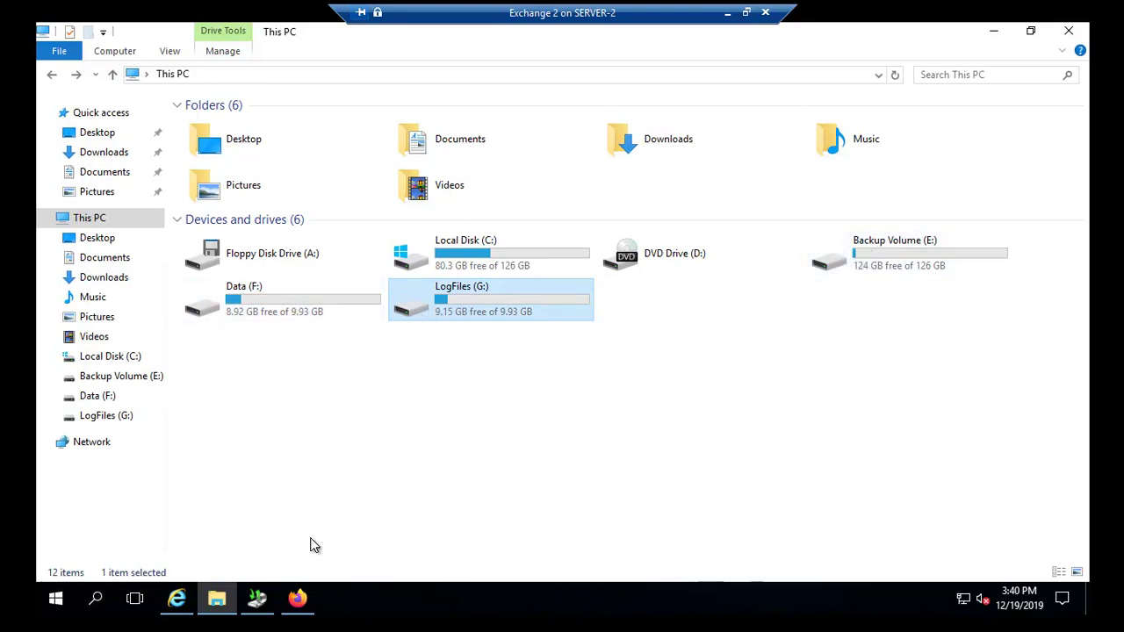
click(268, 598)
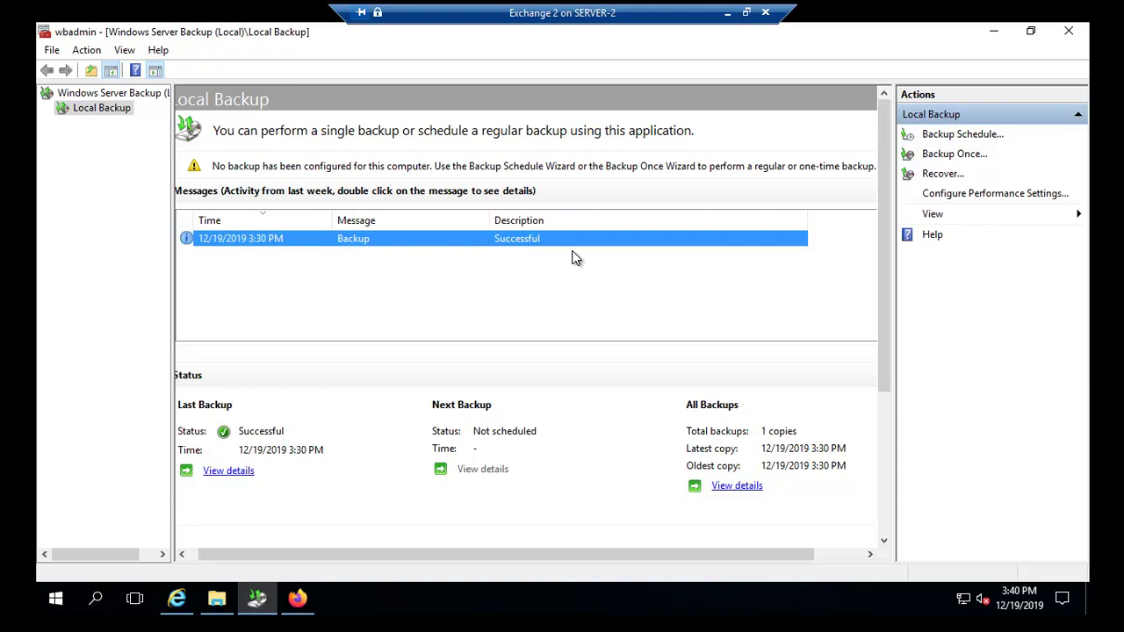
Minimize Windows Server Backup after confirming the 12/19/2019 3:30 PM backup succeeded
click(992, 38)
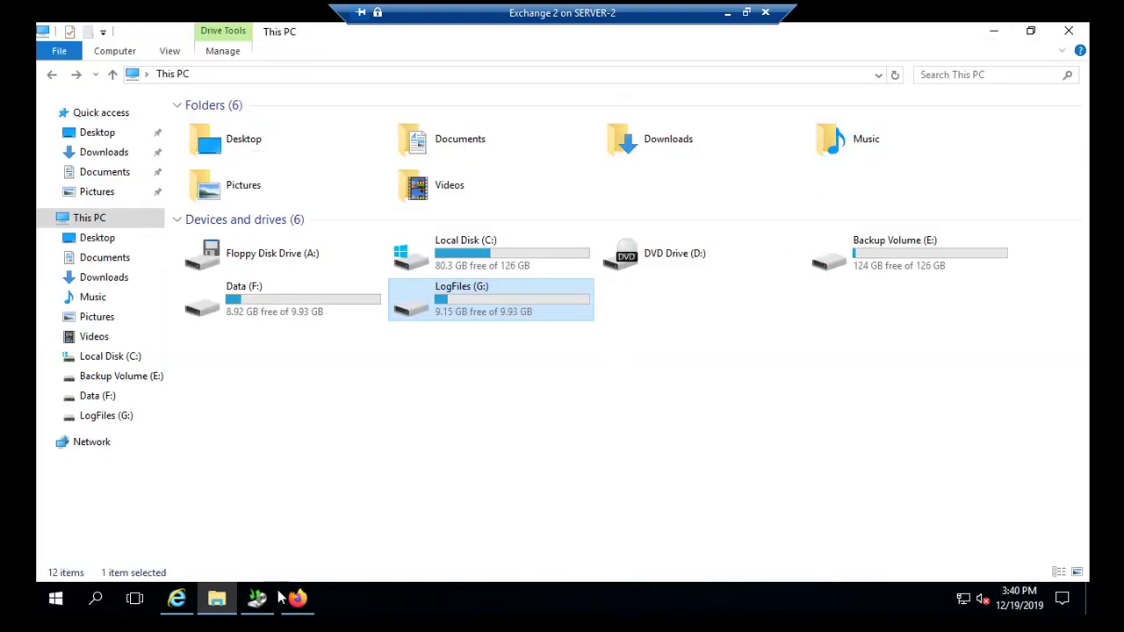
Sign in to Outlook on the web, check the Inbox's two test messages, then minimize Firefox
click(299, 612)
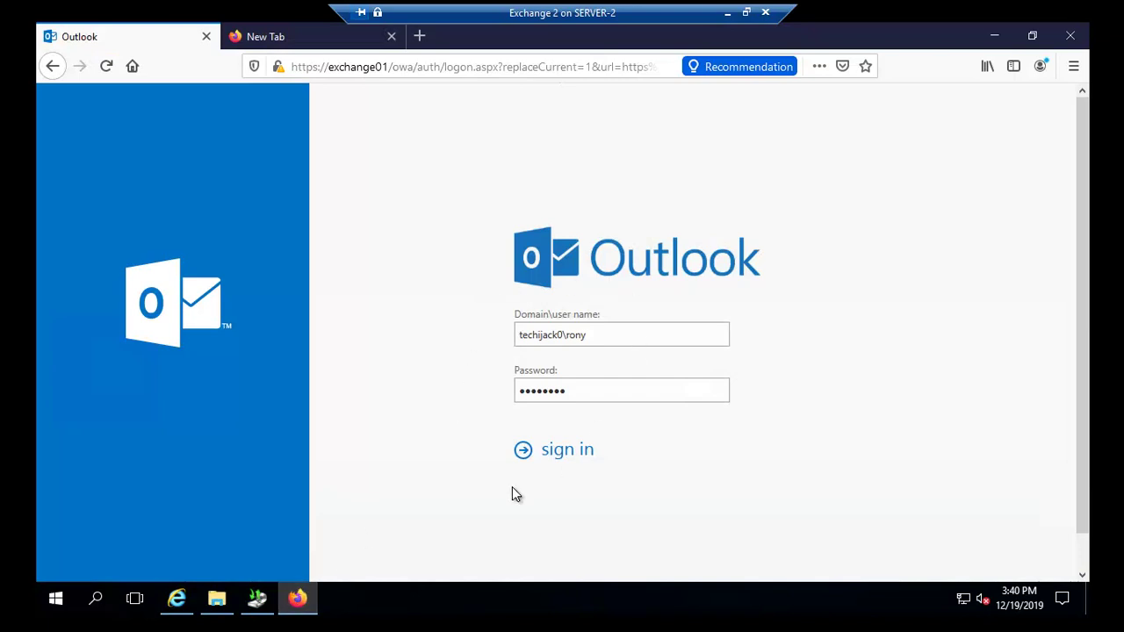
click(525, 452)
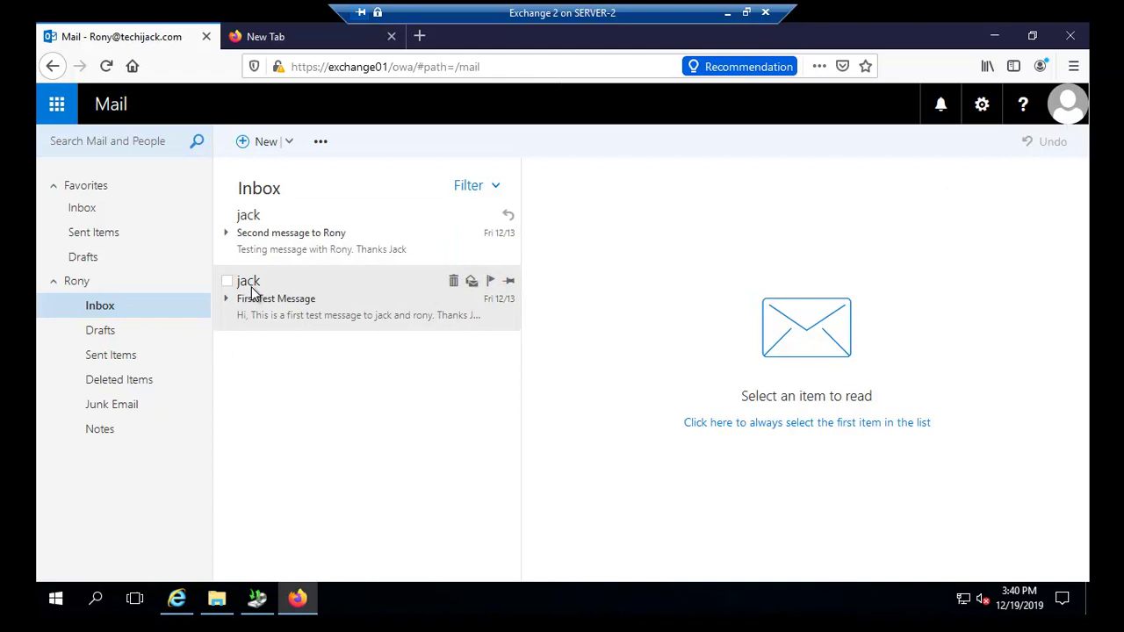
click(993, 36)
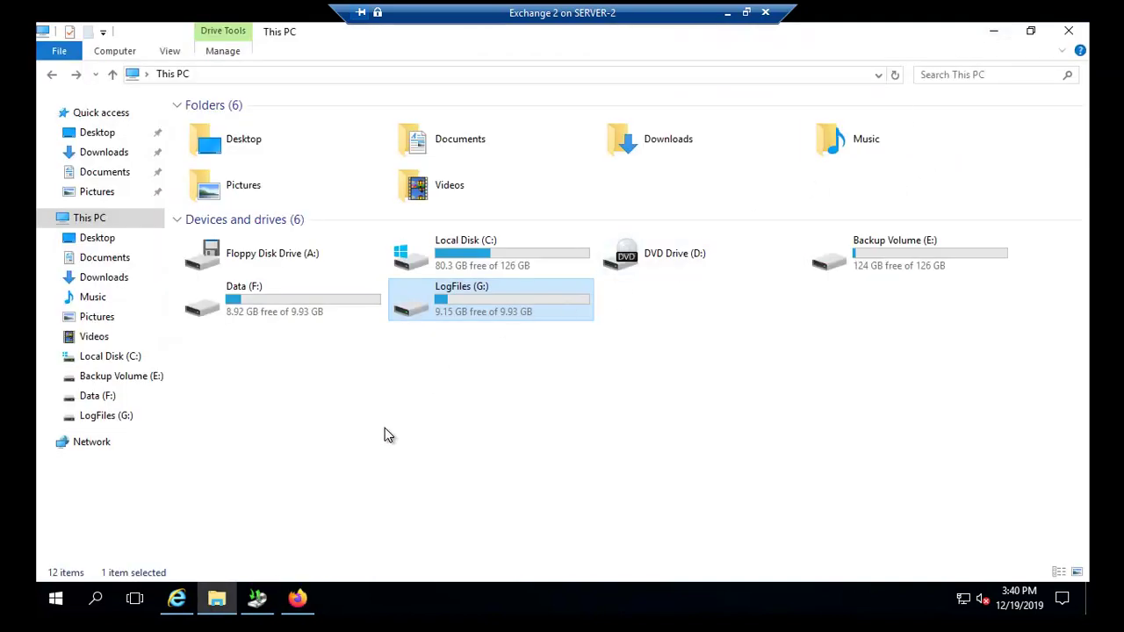
Dismount database MBDB1 under servers > databases in the Exchange admin center, confirming with Yes
click(176, 599)
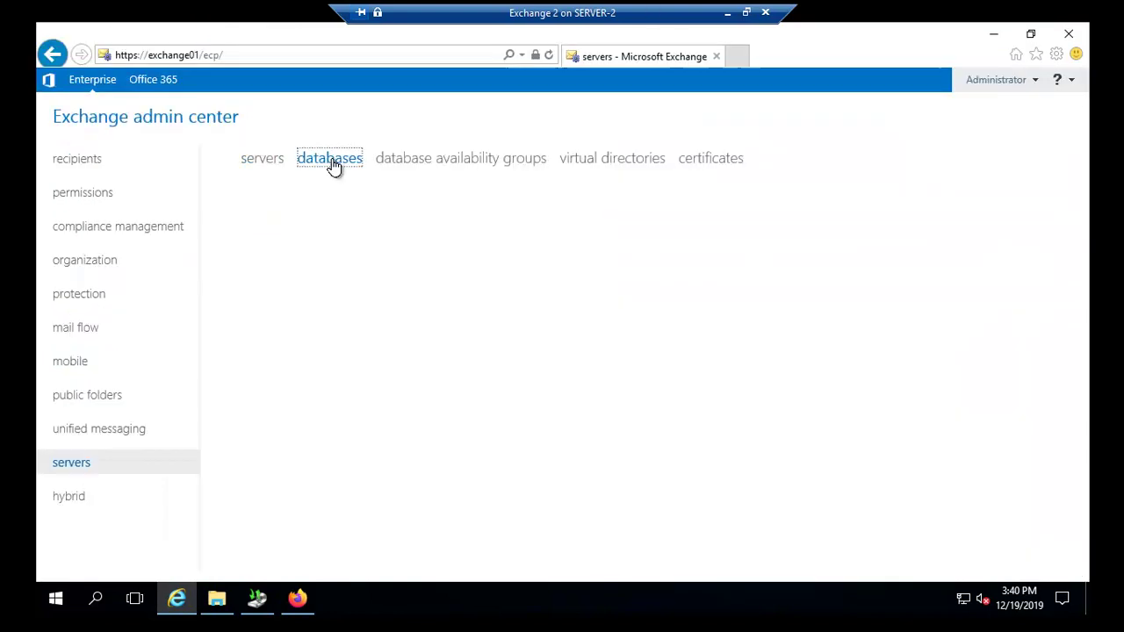
click(331, 160)
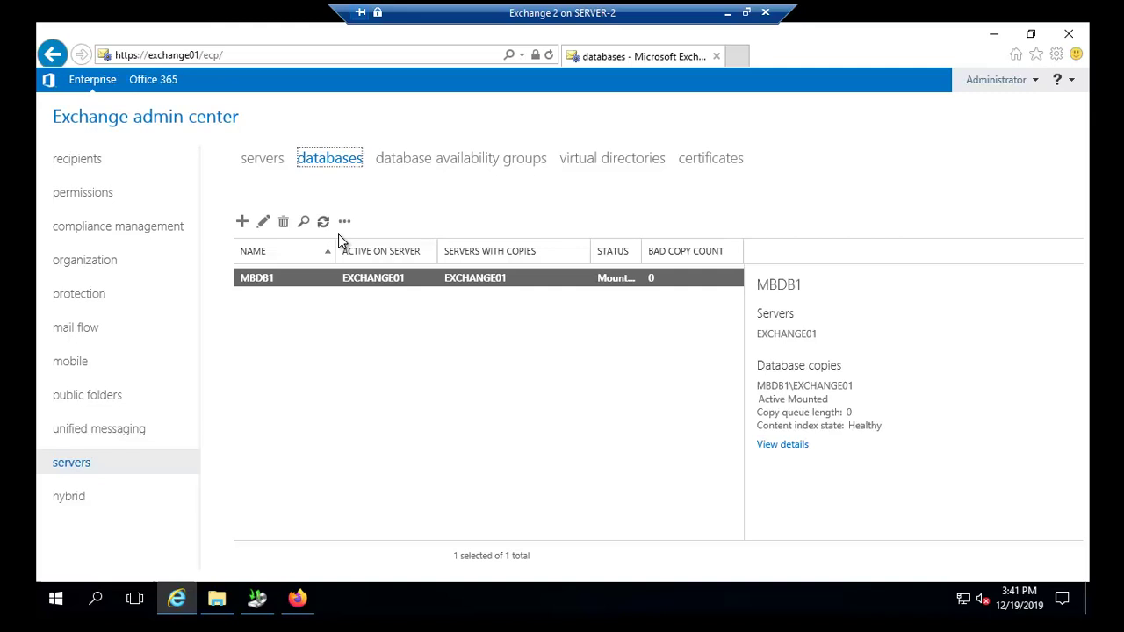
click(344, 223)
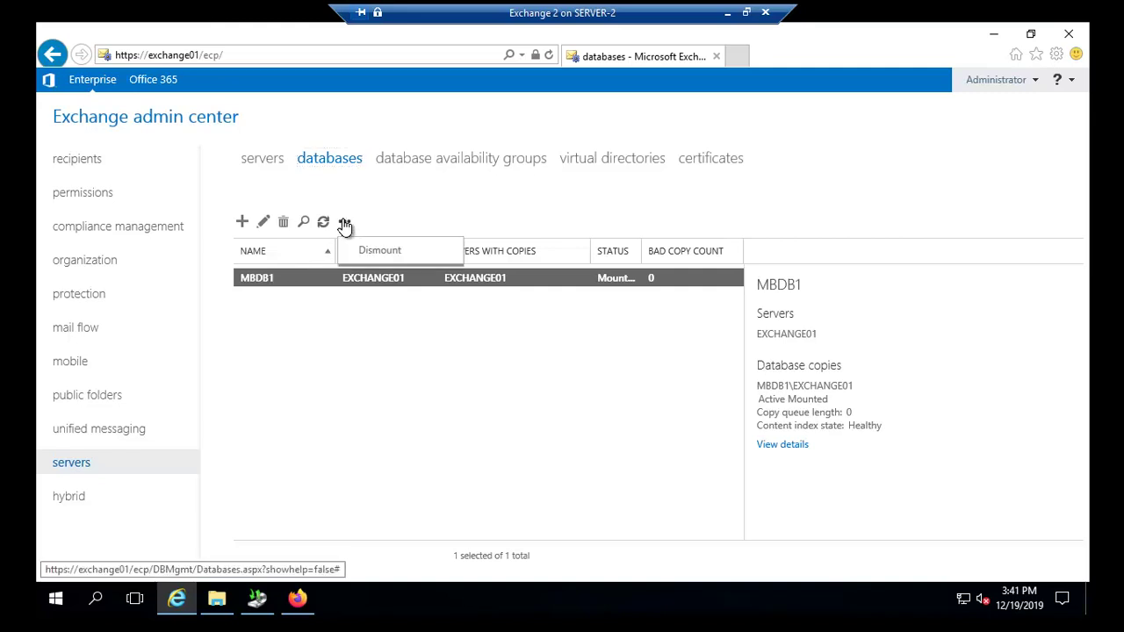
click(369, 256)
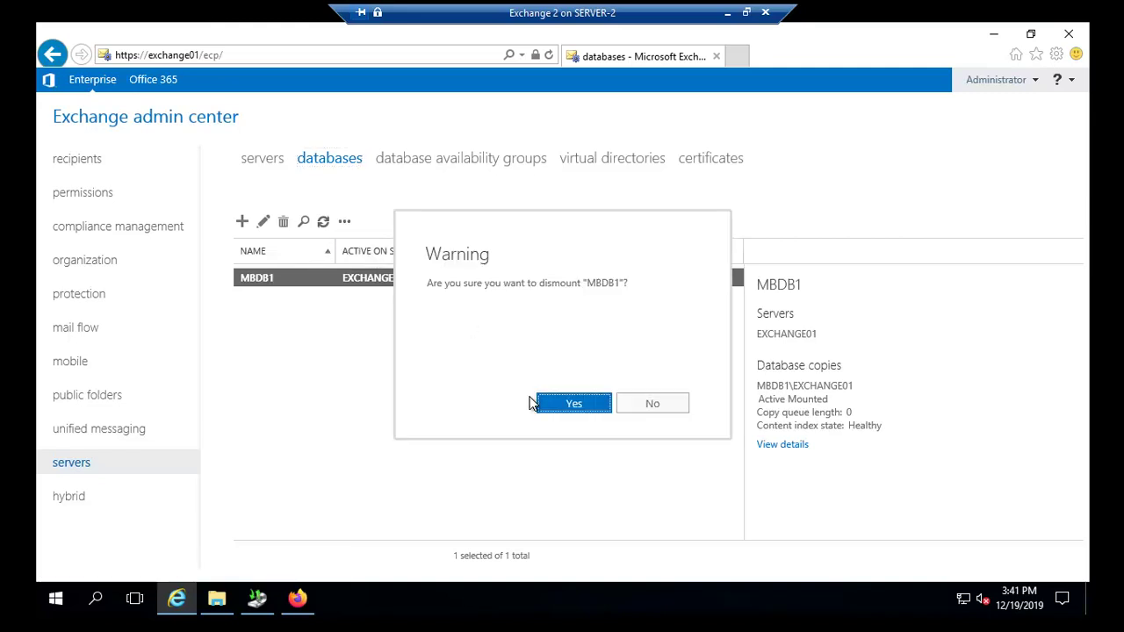
click(550, 404)
Open Data (F:) > MBDB1 and view the MBDB1.edb file's properties without changing anything
mouse_move(220, 614)
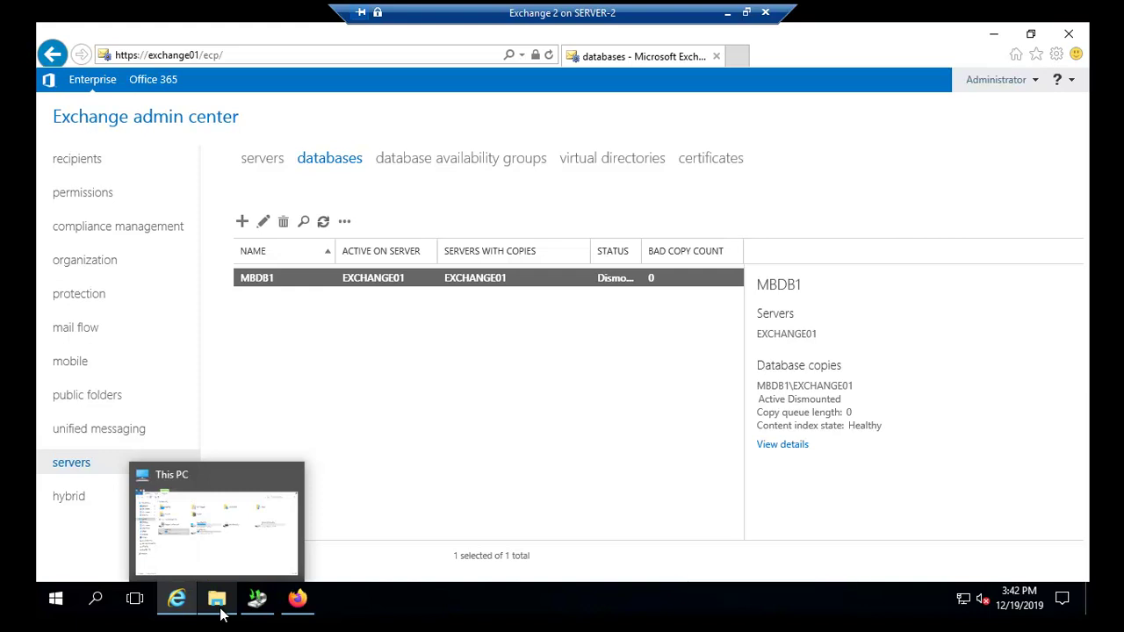
click(276, 546)
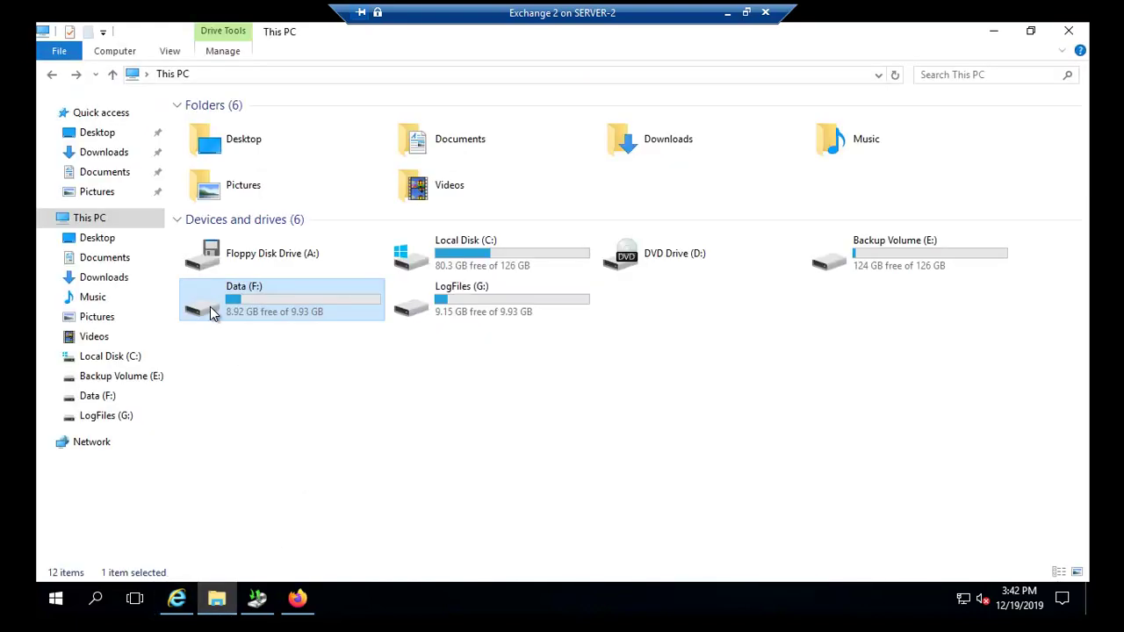
double_click(210, 306)
double_click(213, 127)
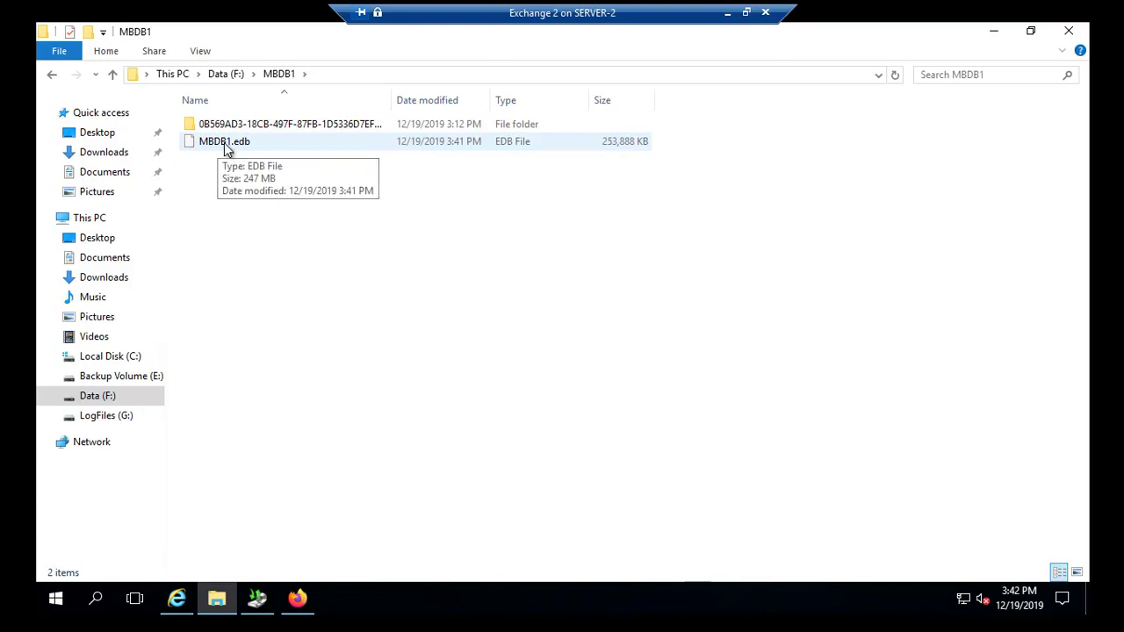
right_click(224, 144)
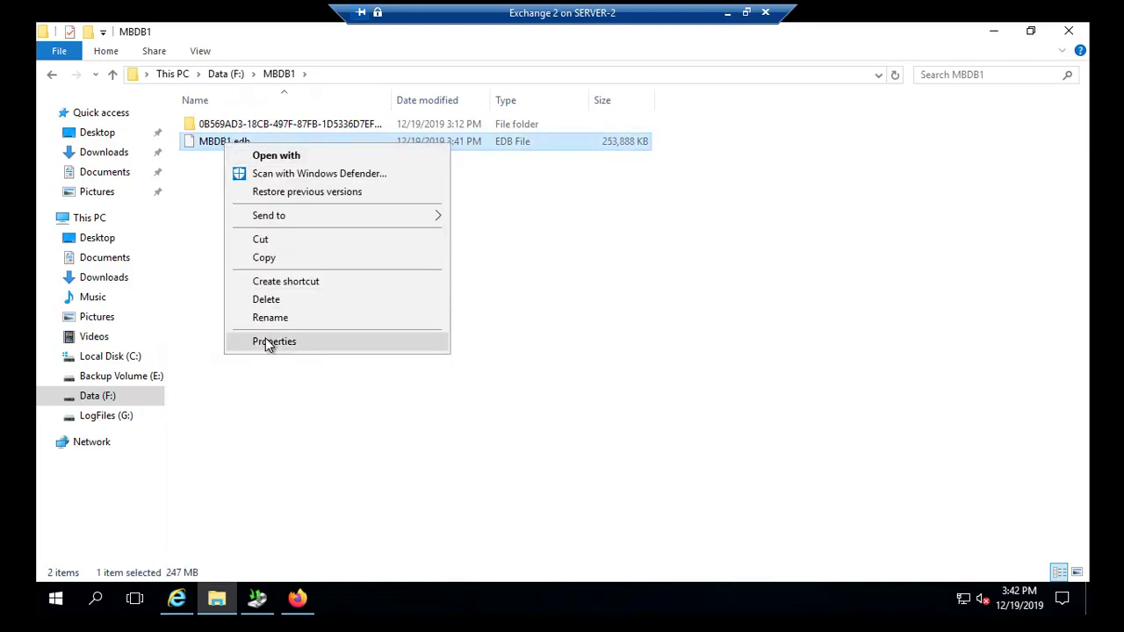
click(267, 342)
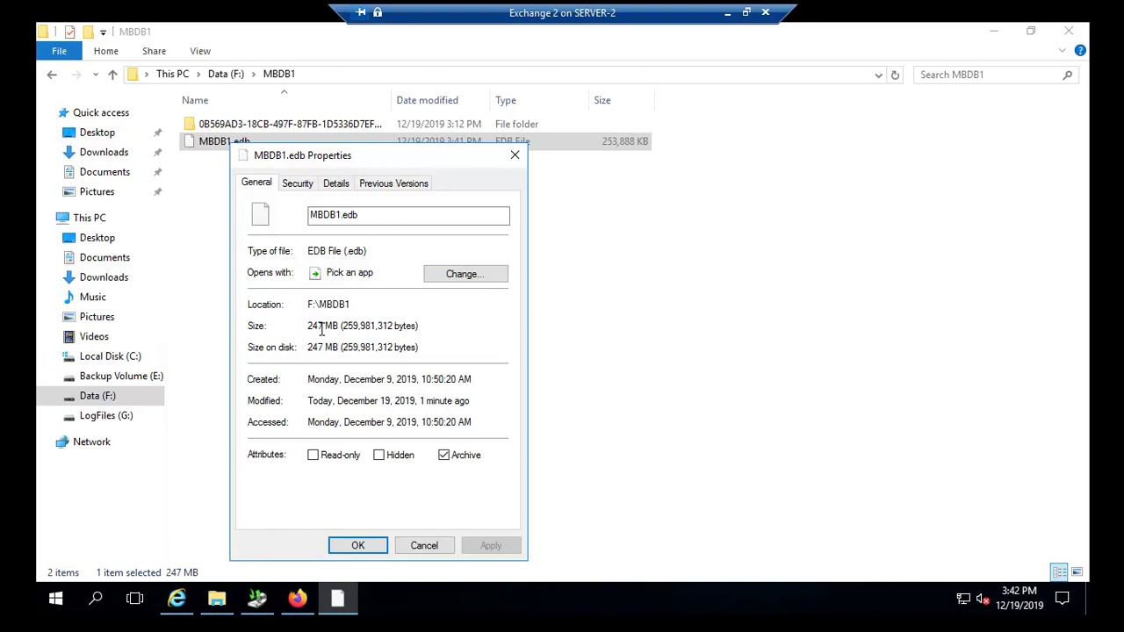
click(408, 545)
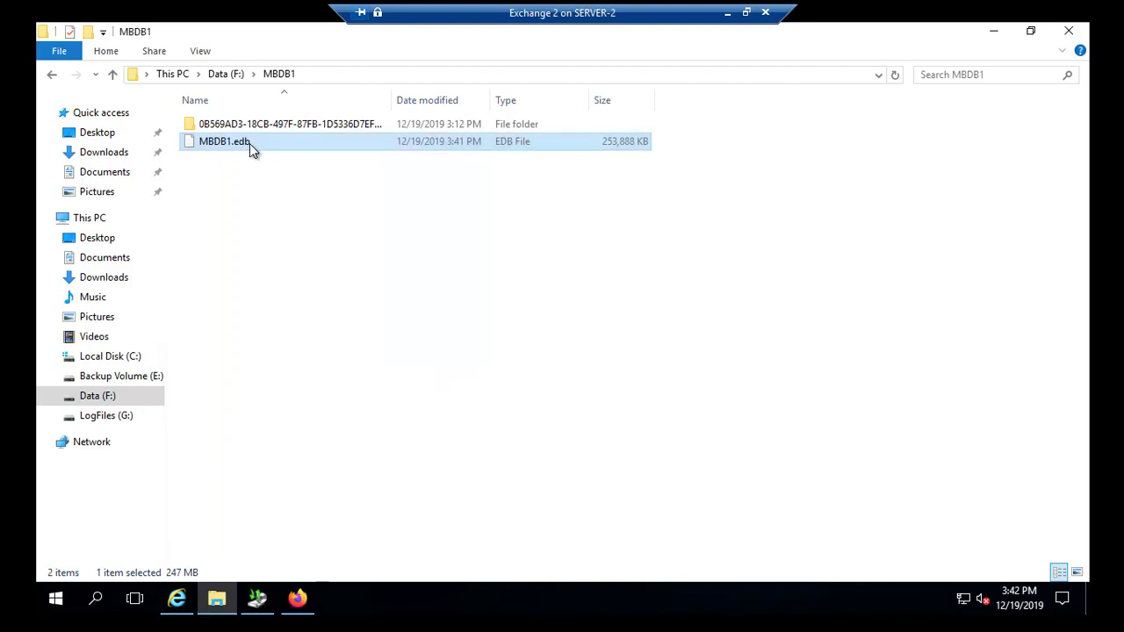
Copy MBDB1.edb onto the desktop
right_click(235, 142)
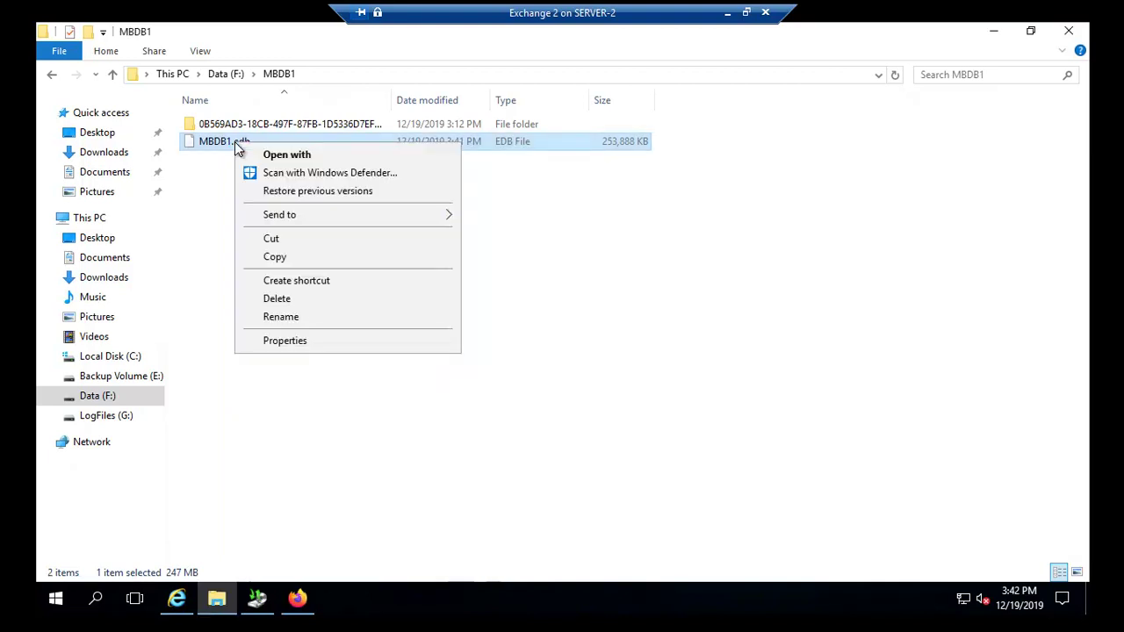
click(280, 256)
click(986, 32)
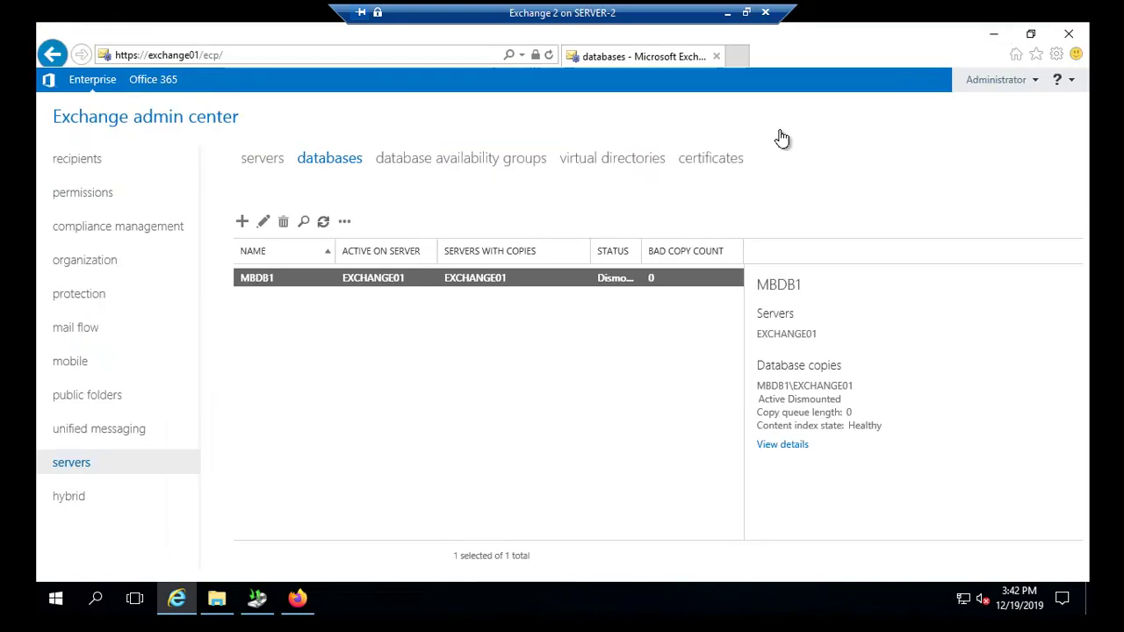
click(992, 35)
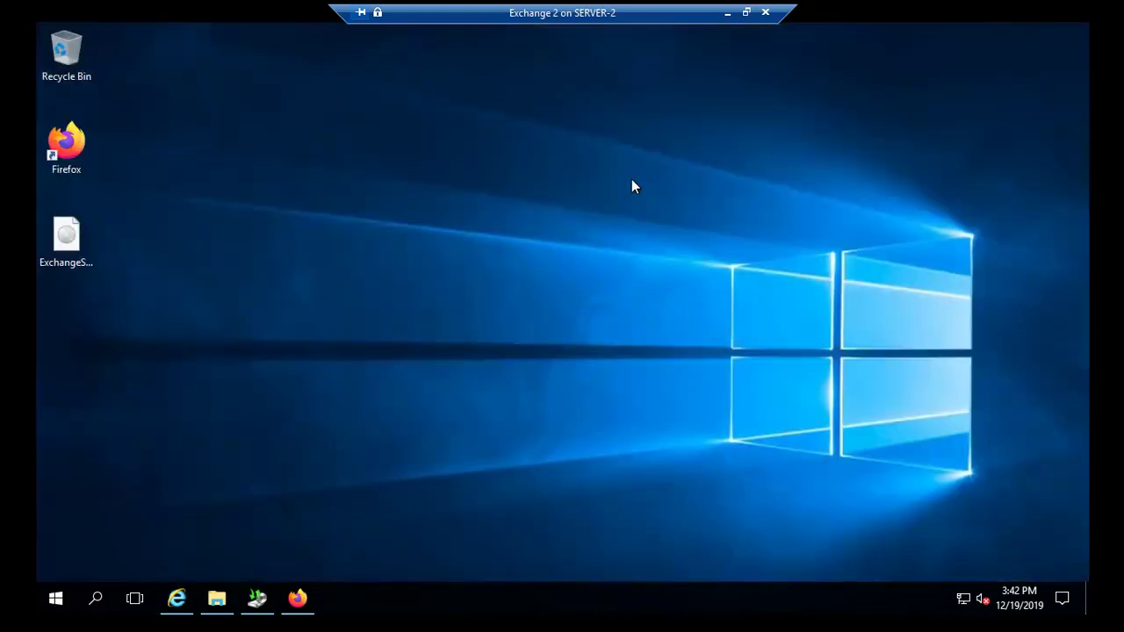
right_click(405, 241)
click(378, 254)
Delete MBDB1.edb from the MBDB1 folder, refresh the listing, and go back to Data (F:)
click(217, 597)
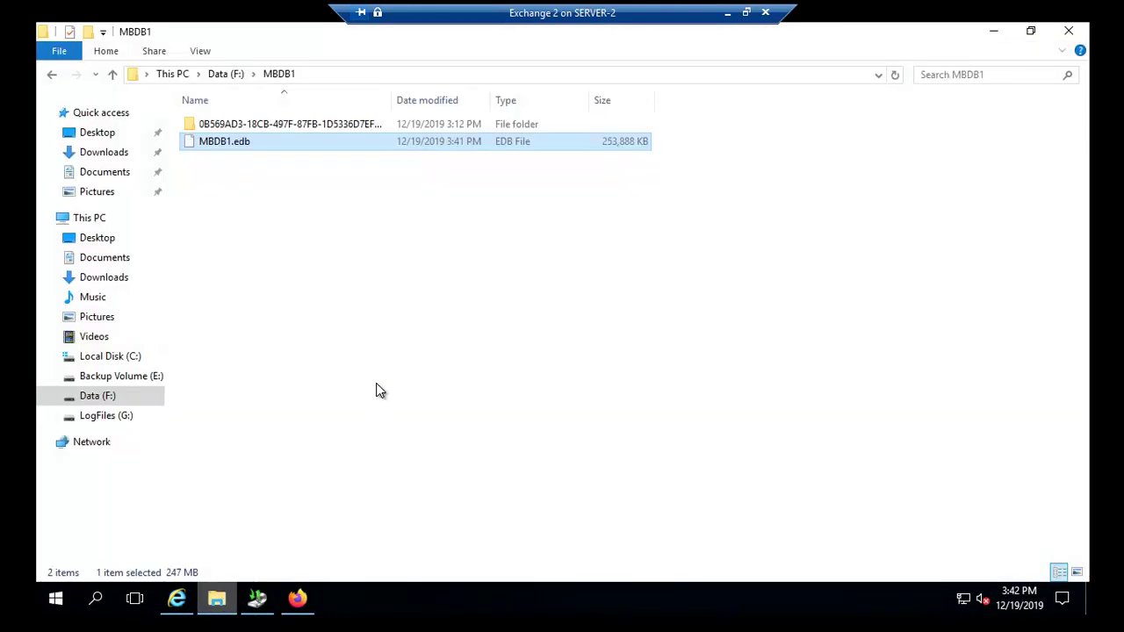
right_click(220, 142)
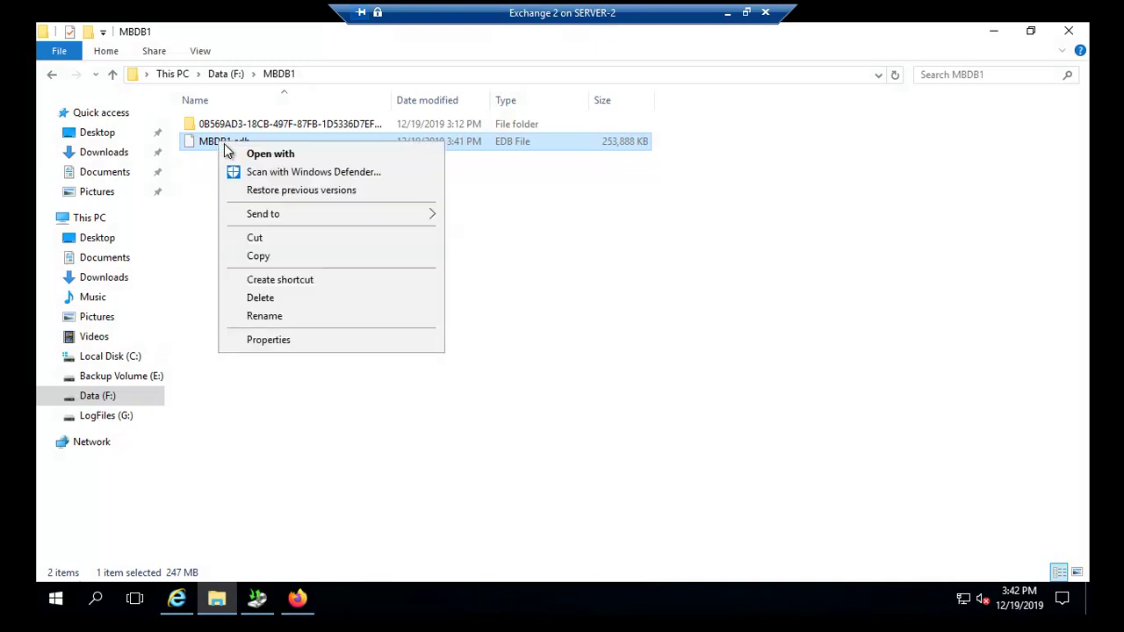
click(272, 300)
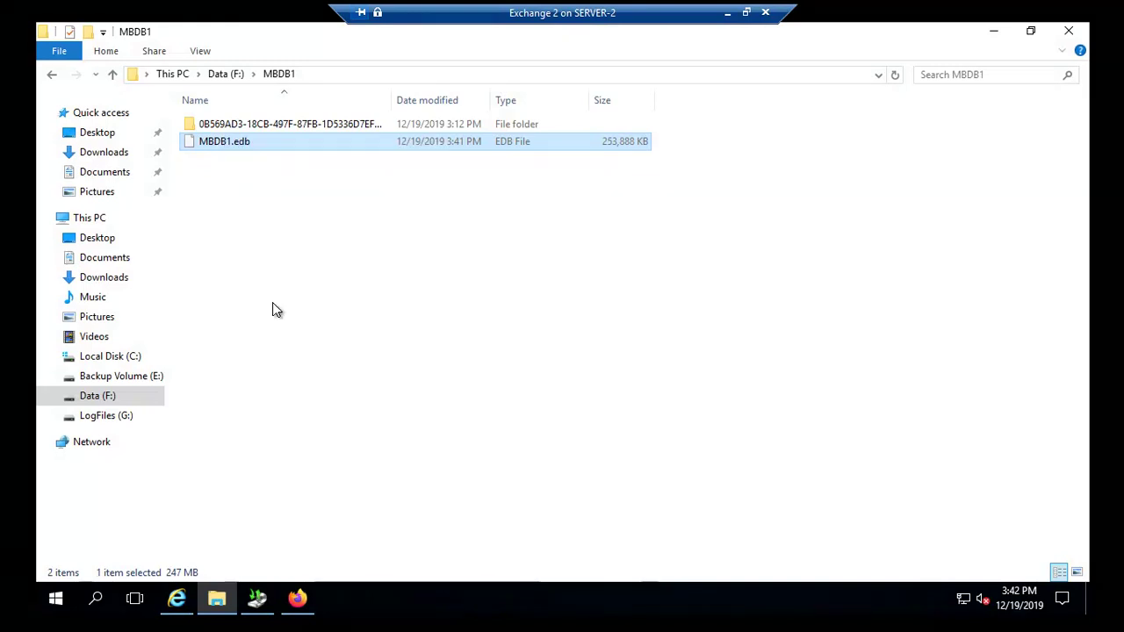
right_click(296, 227)
click(343, 292)
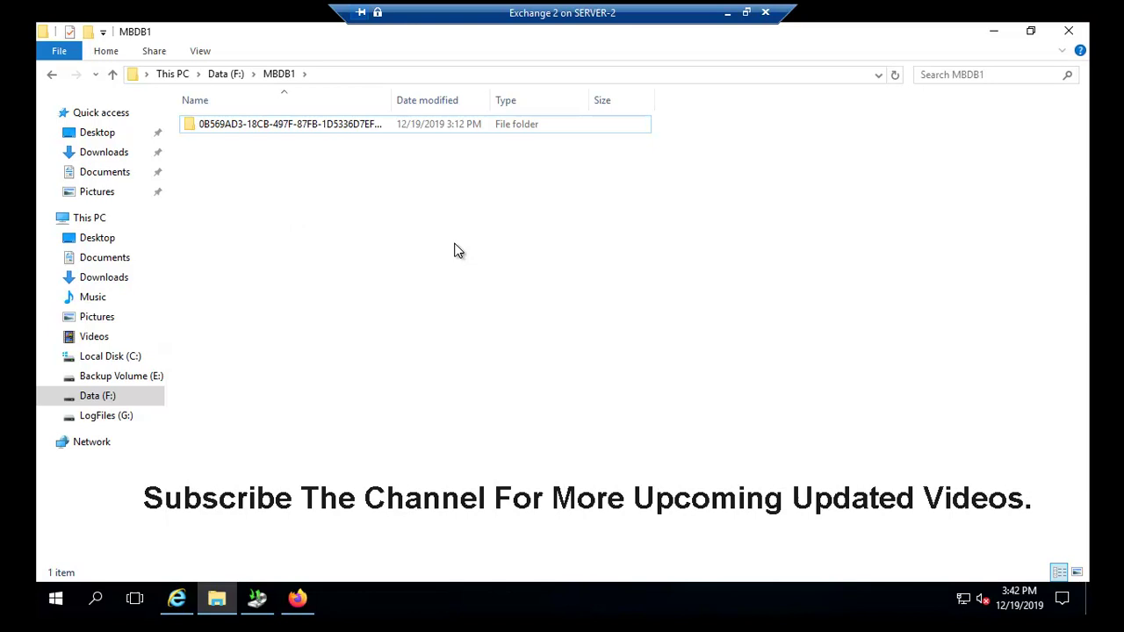
click(53, 76)
Return to This PC, then show the desktop and refresh it so MBDB1.edb appears
click(52, 76)
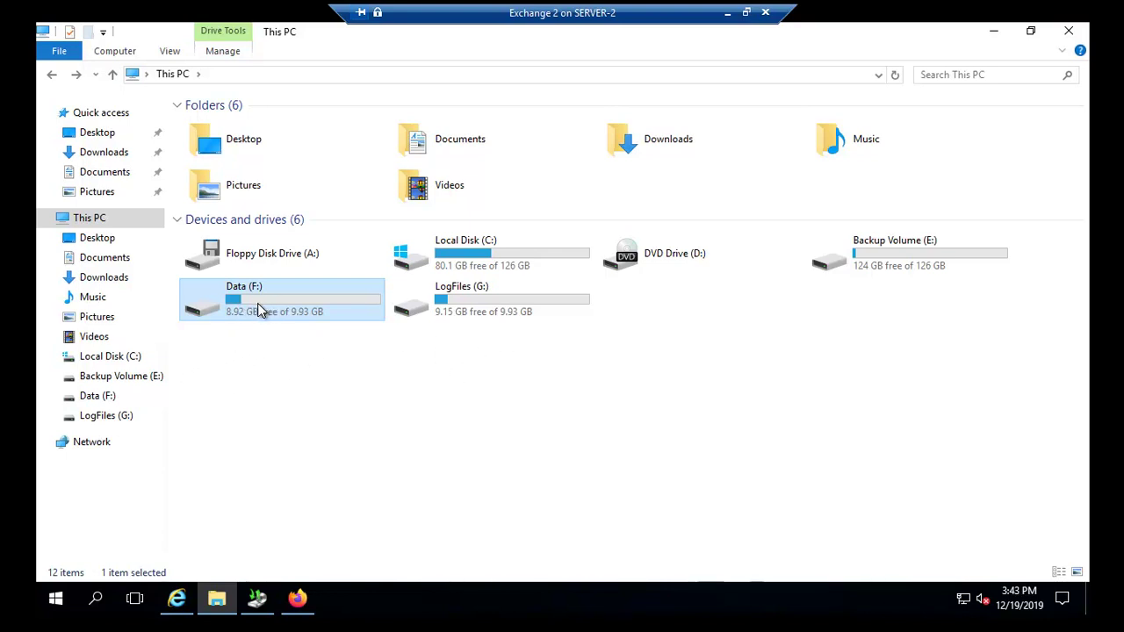
key(super+d)
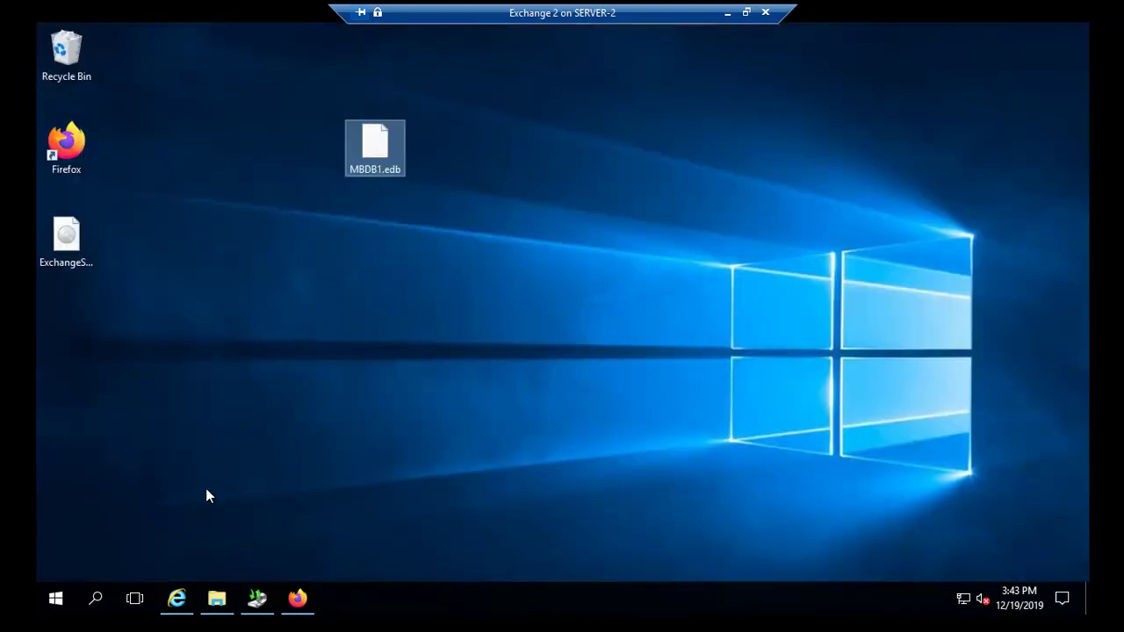
right_click(307, 334)
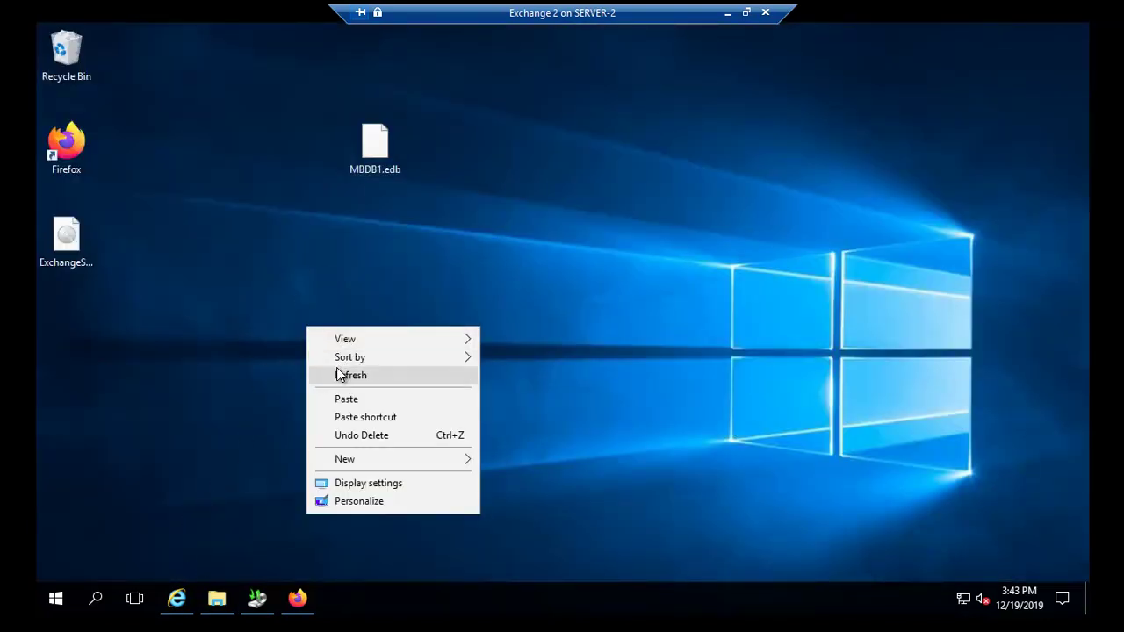
click(341, 374)
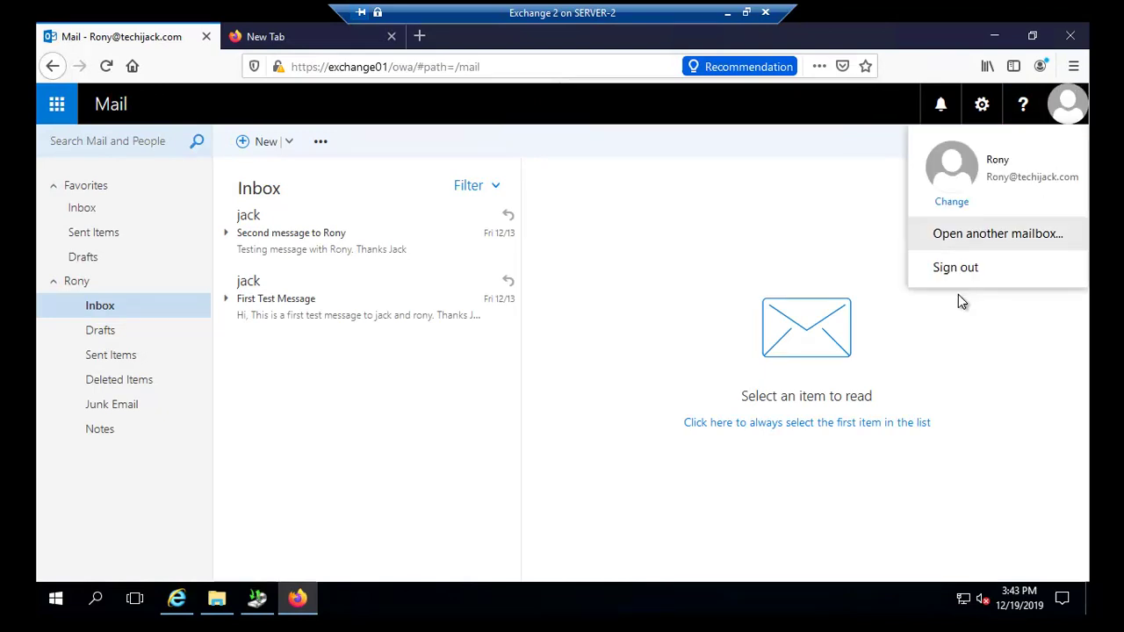
Sign out and back in with the mailbox password, ending on a 'Something went wrong' error
click(954, 279)
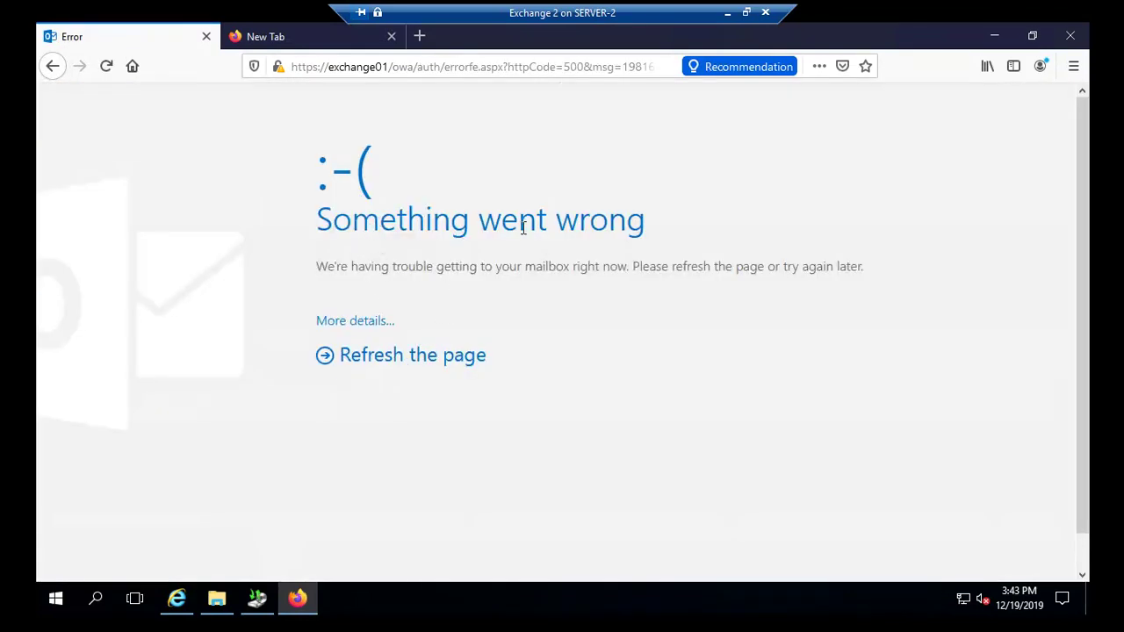
click(364, 363)
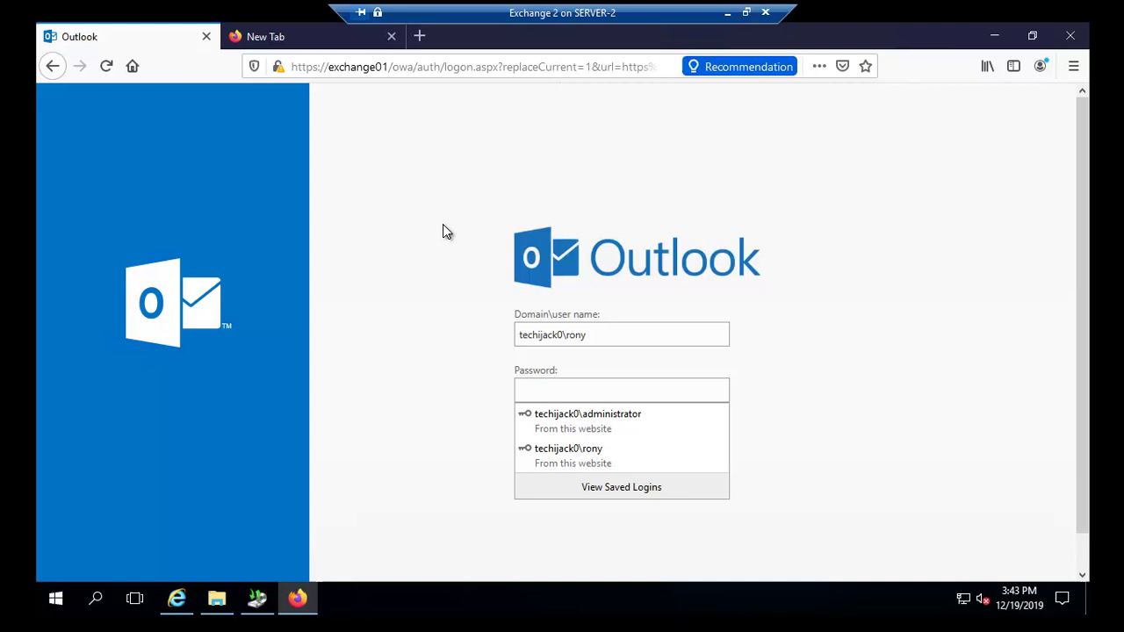
click(524, 391)
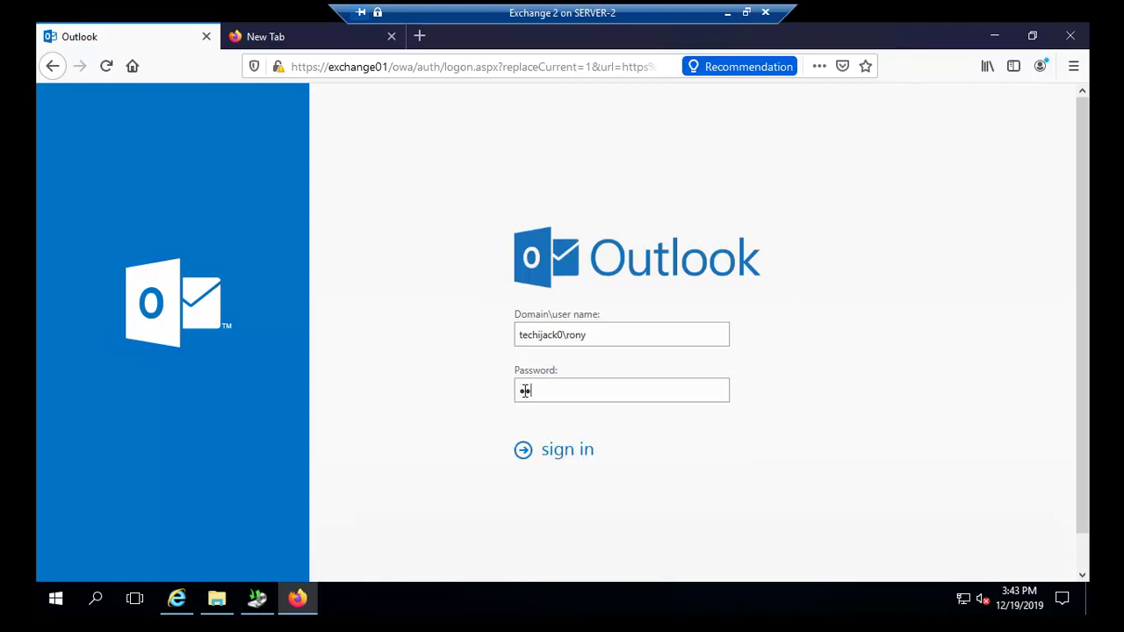
text(*********)
key(Return)
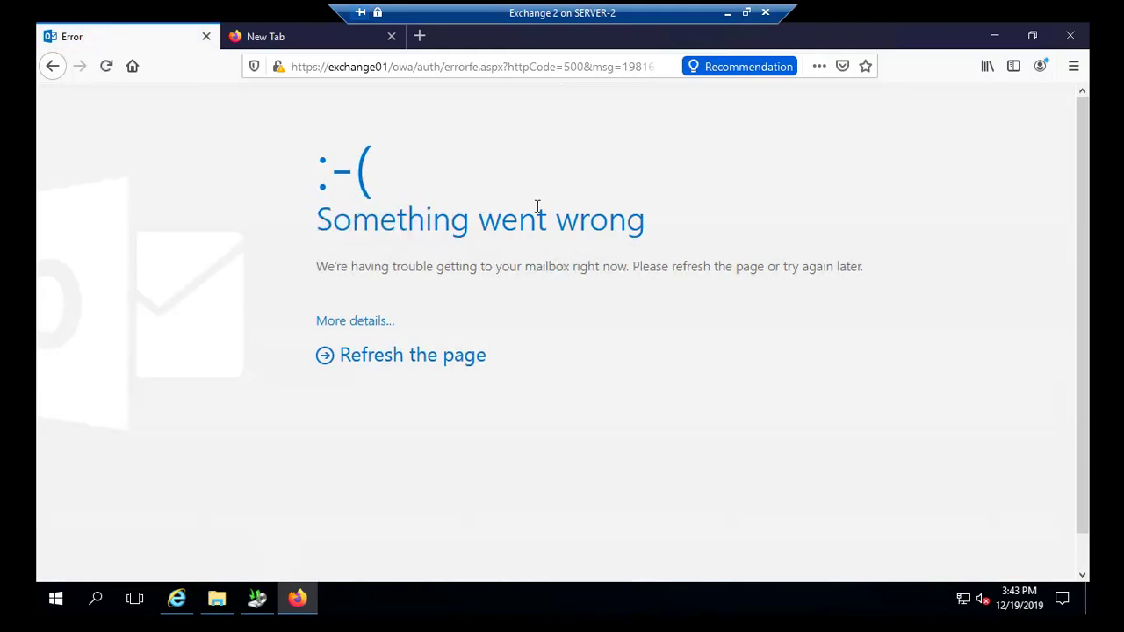
drag(316, 220, 625, 224)
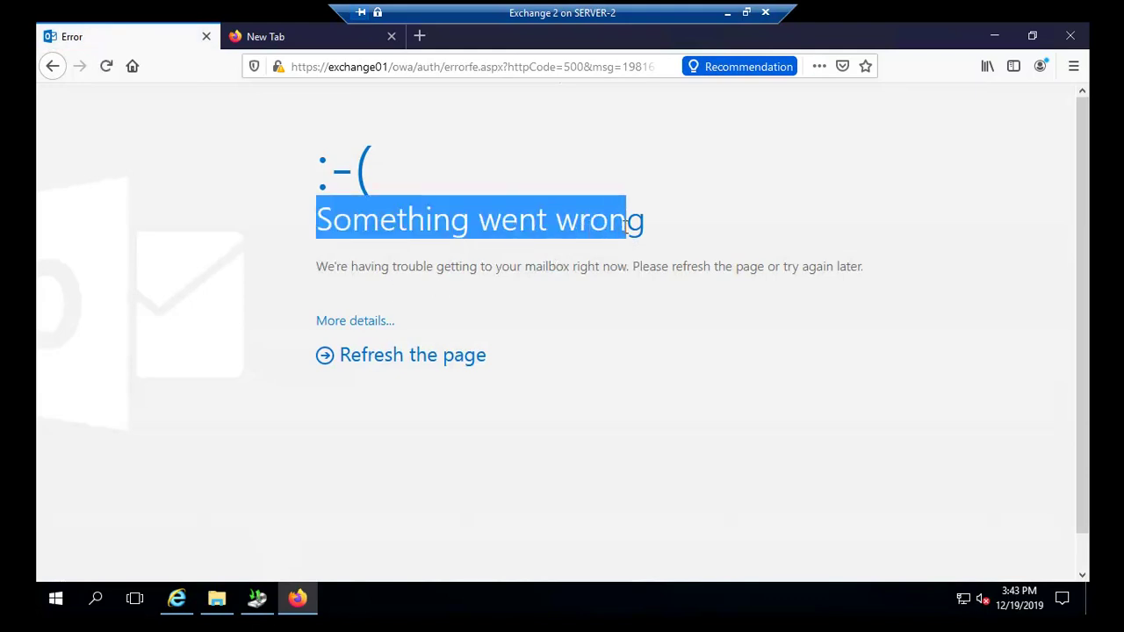
Minimize Firefox, move MBDB1.edb into the desktop's left icon column, and bring back Windows Server Backup
click(993, 35)
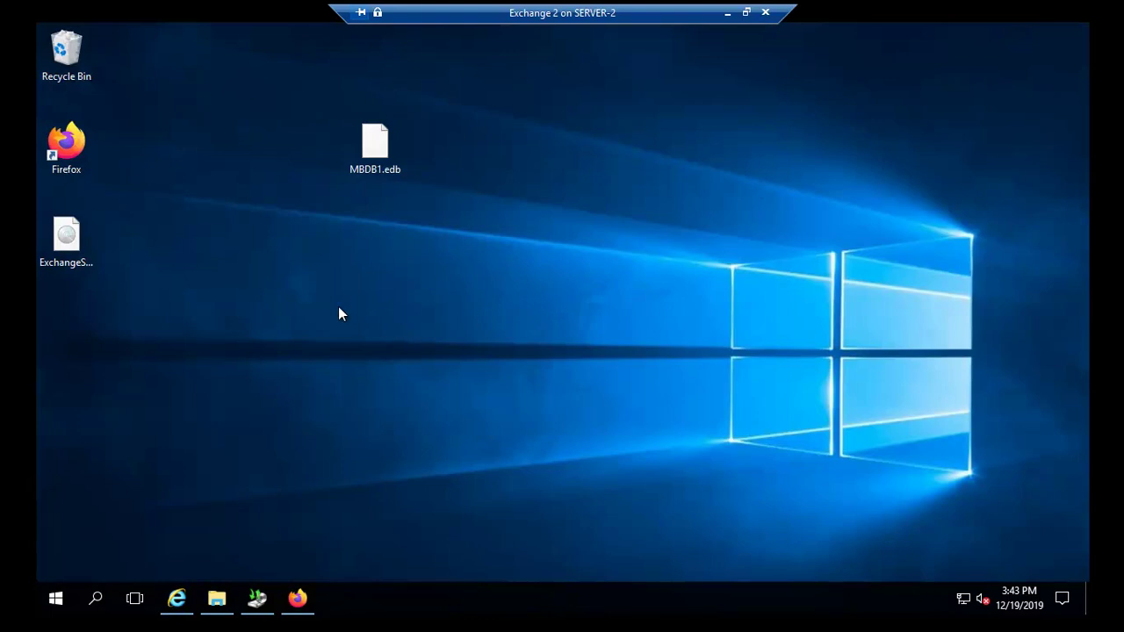
drag(375, 145, 75, 337)
click(390, 279)
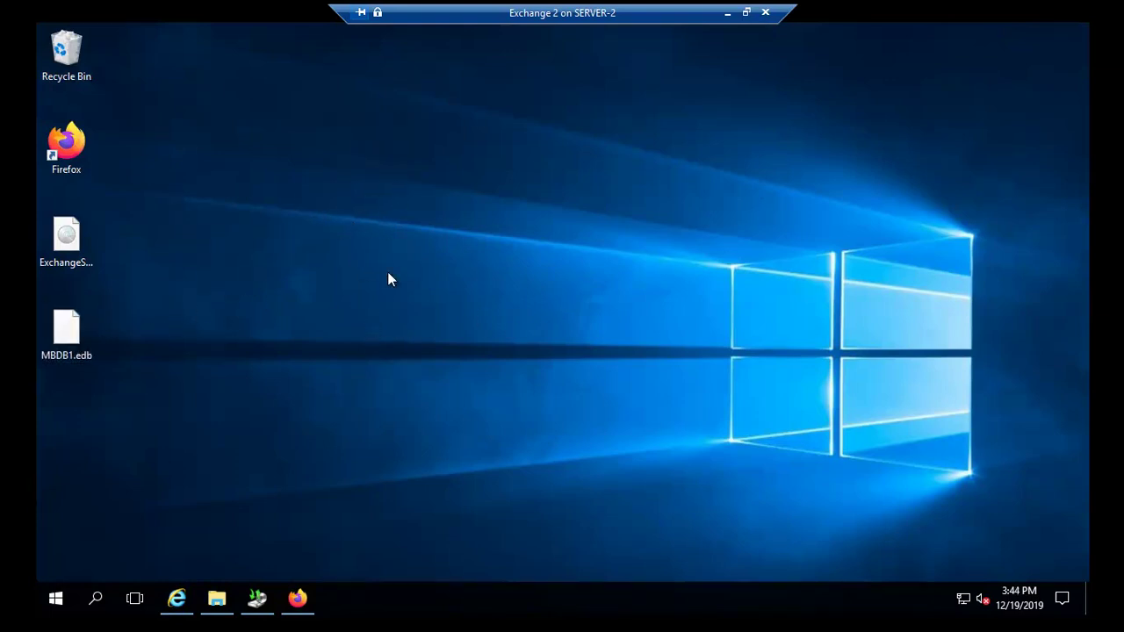
click(257, 598)
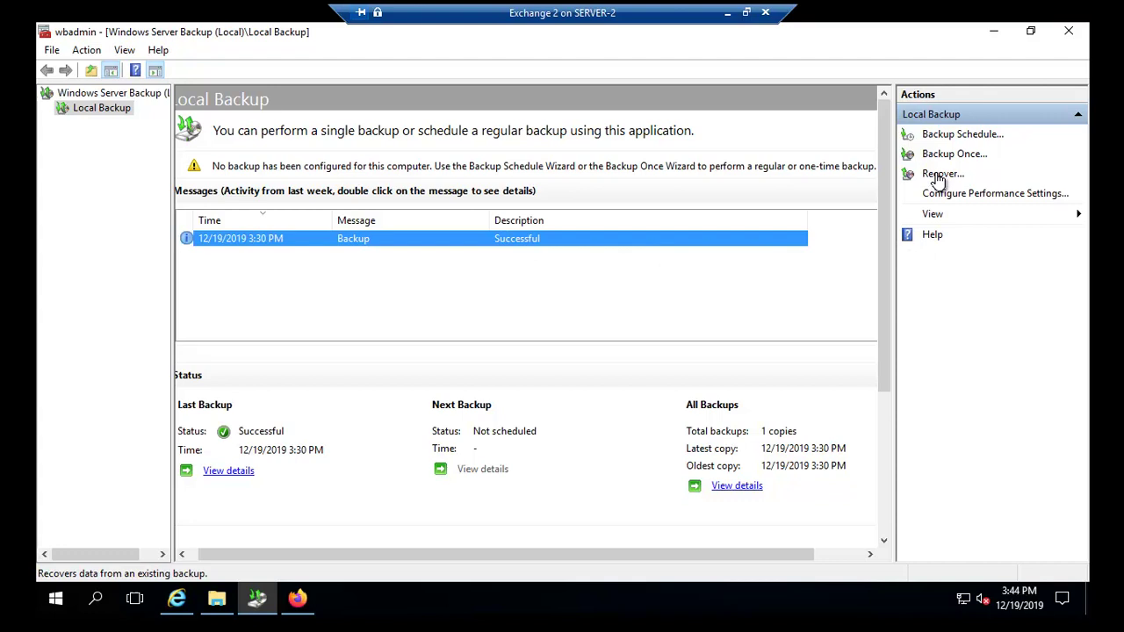
Launch the Recovery Wizard using this server and the 12/19/2019 3:30 PM backup
click(936, 176)
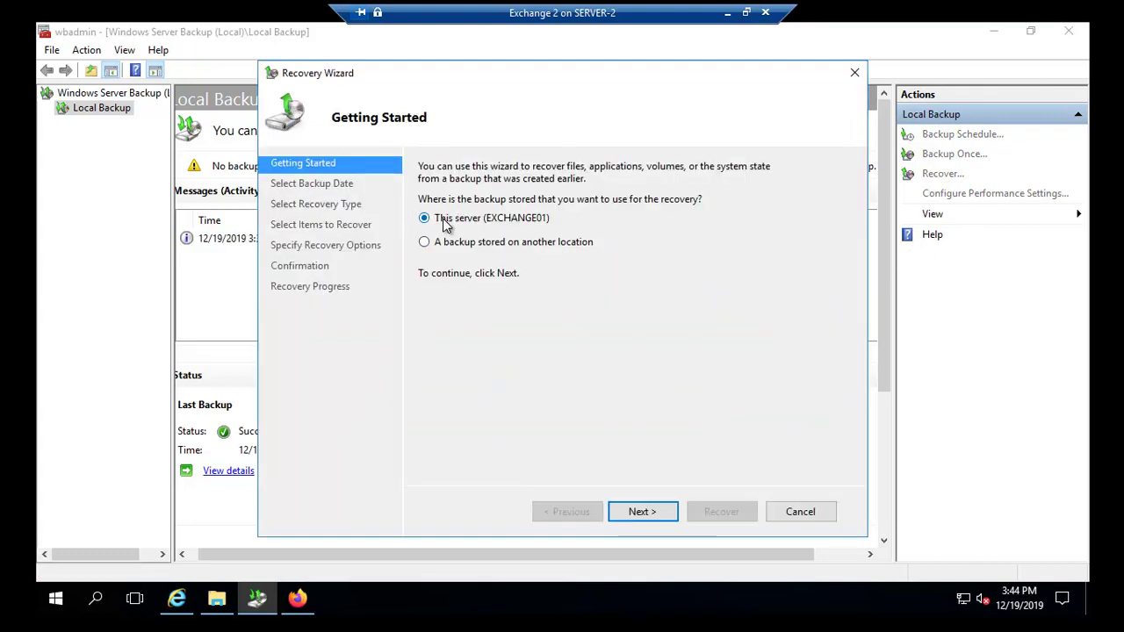
click(639, 512)
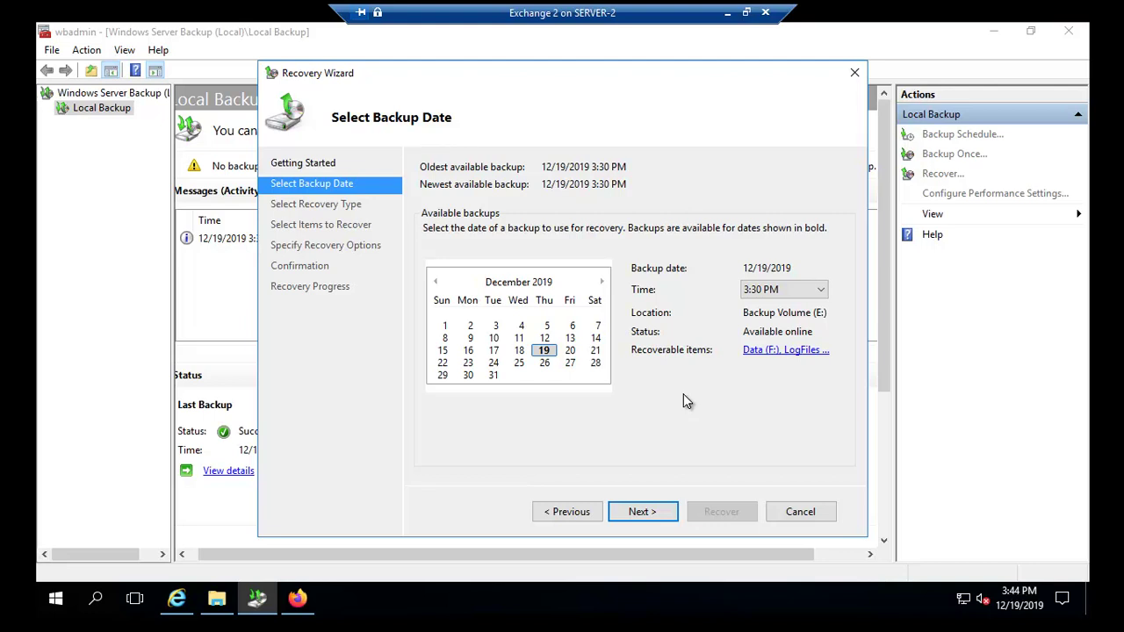
click(653, 514)
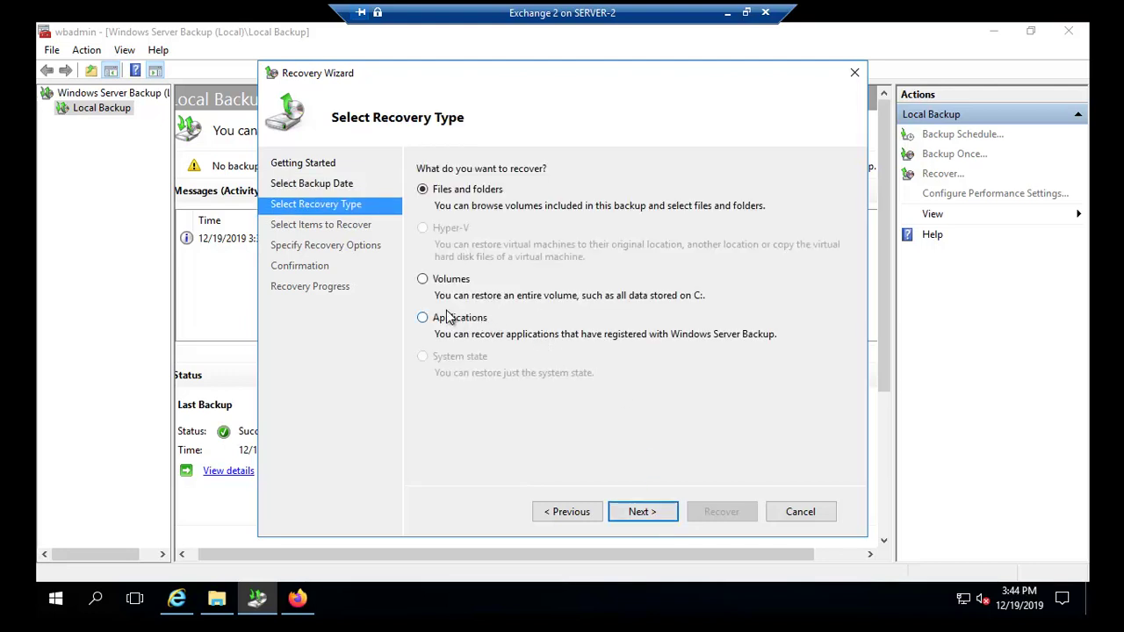
Choose Volumes recovery, restore Data (F:) and LogFiles (G:) onto themselves, and accept the data-loss warning
click(423, 278)
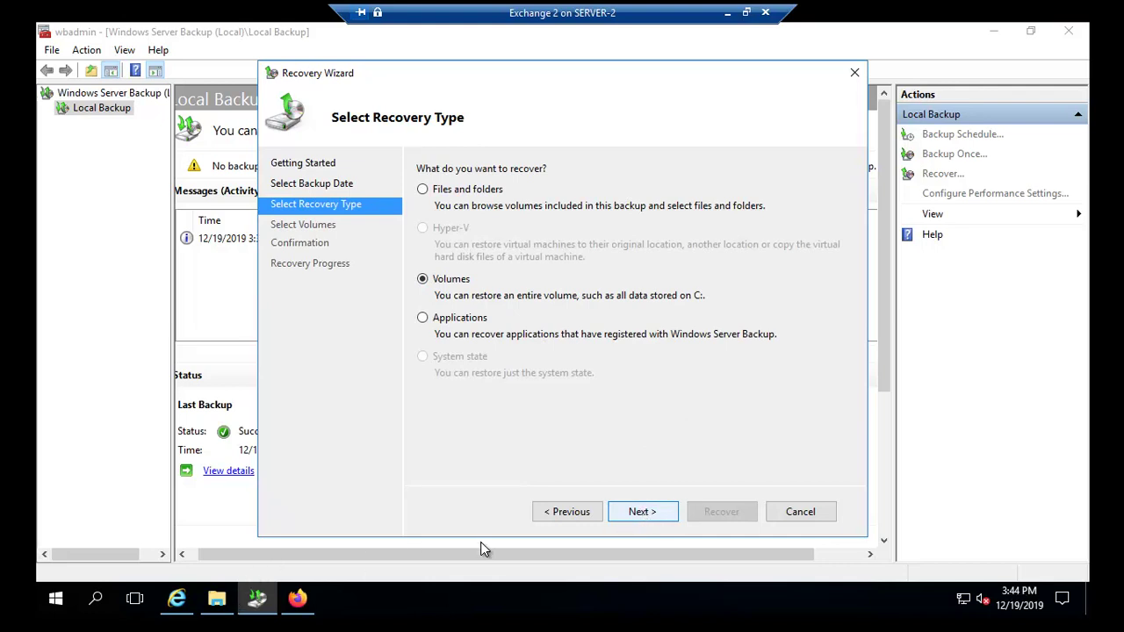
click(643, 513)
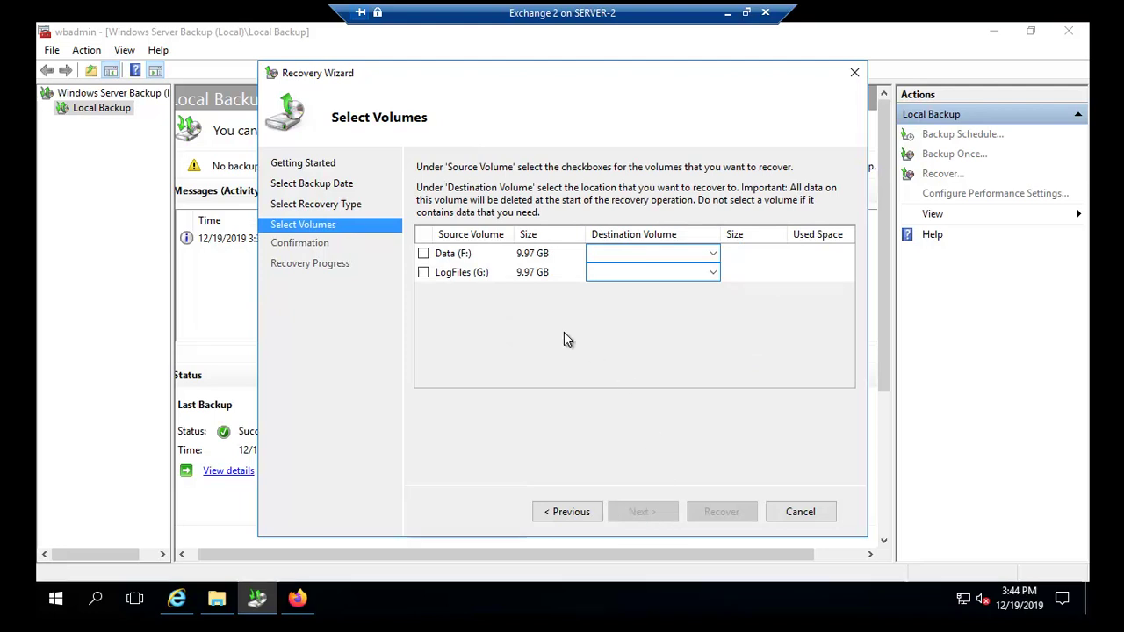
click(424, 254)
click(423, 272)
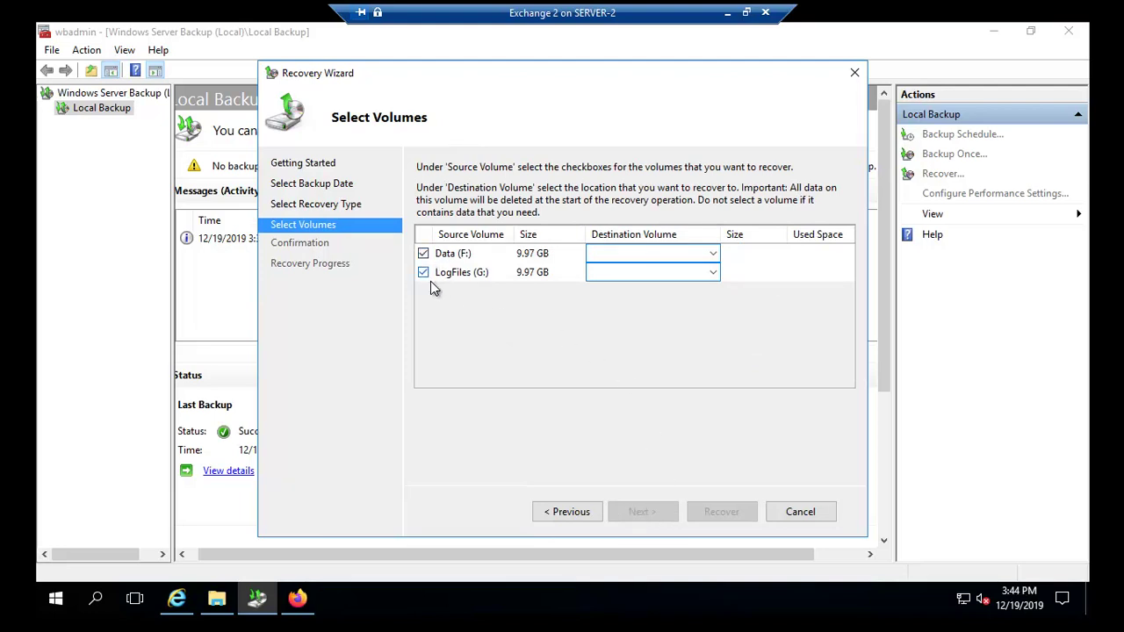
click(712, 254)
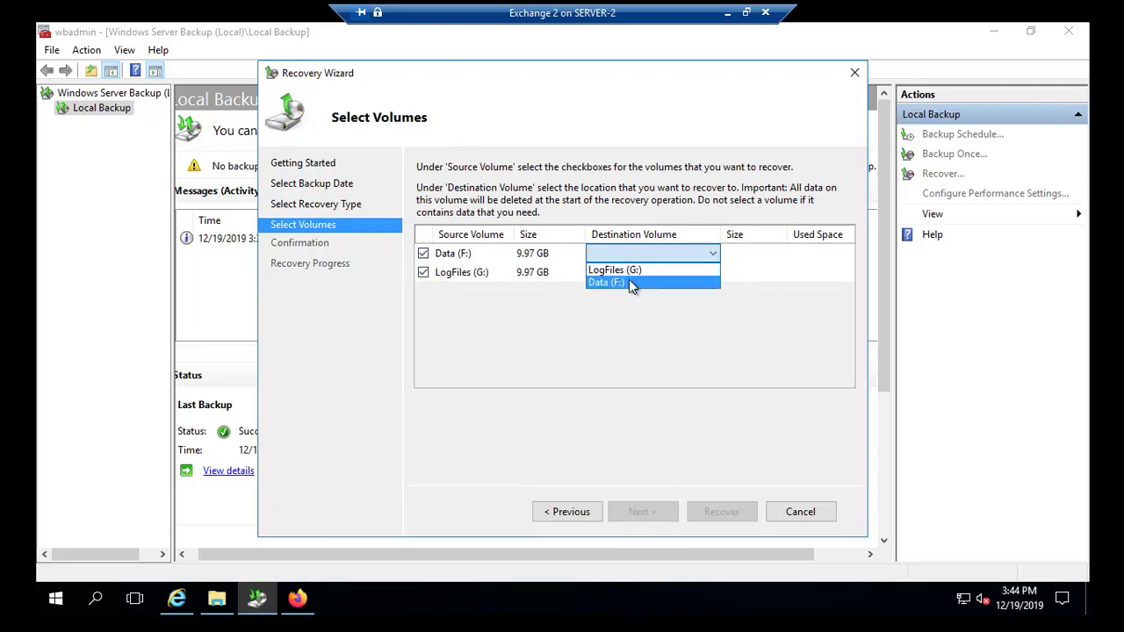
click(629, 281)
click(639, 274)
click(712, 273)
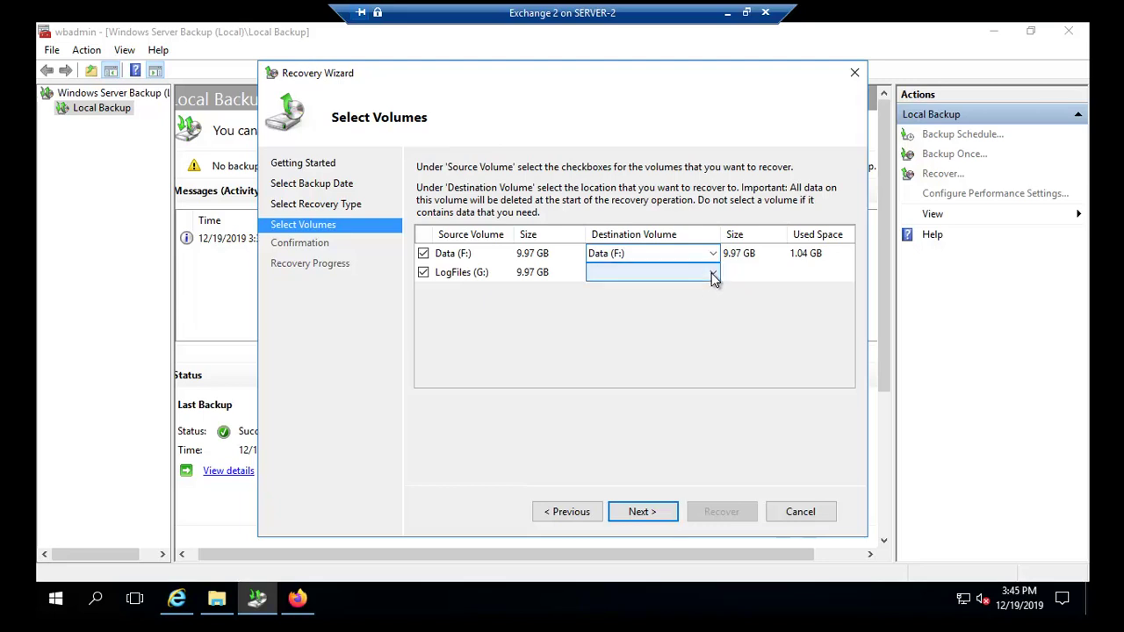
click(651, 291)
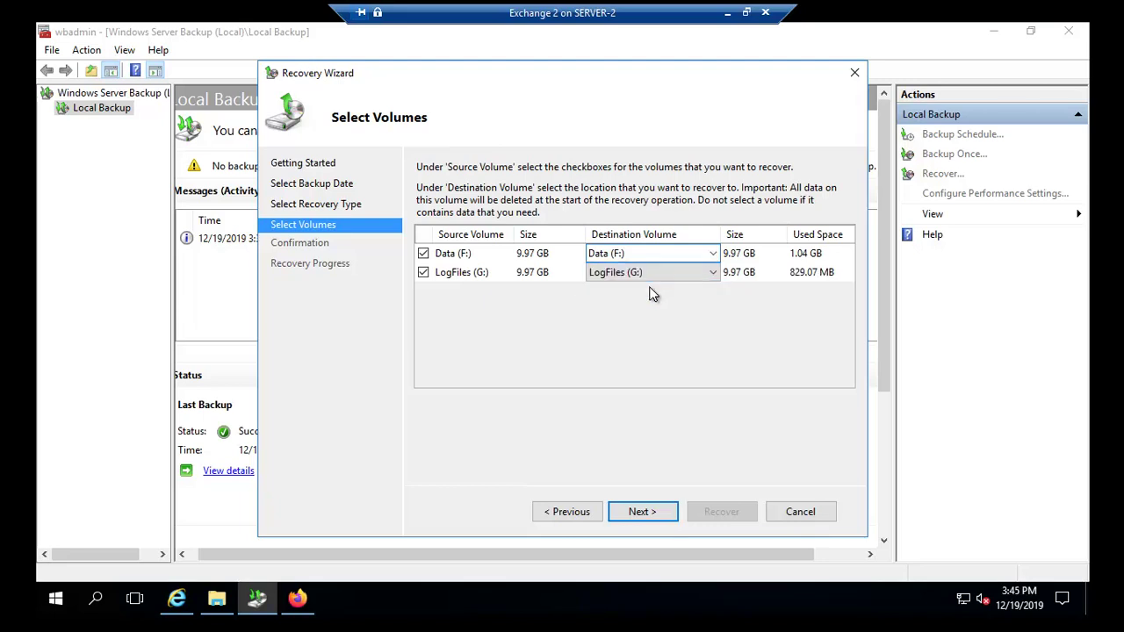
click(638, 512)
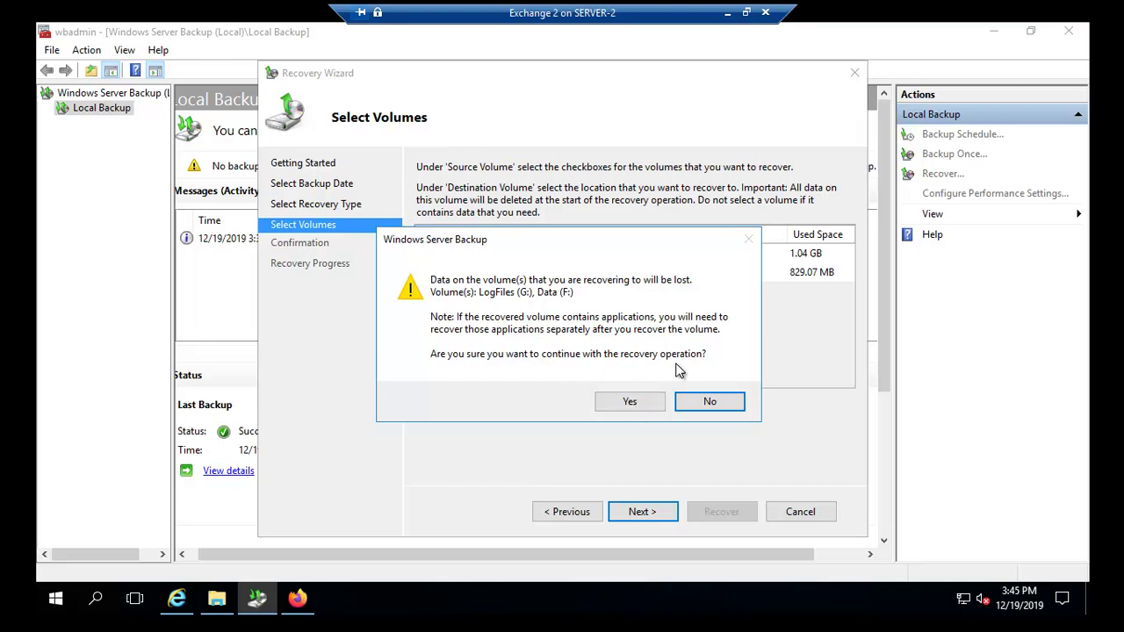
click(630, 402)
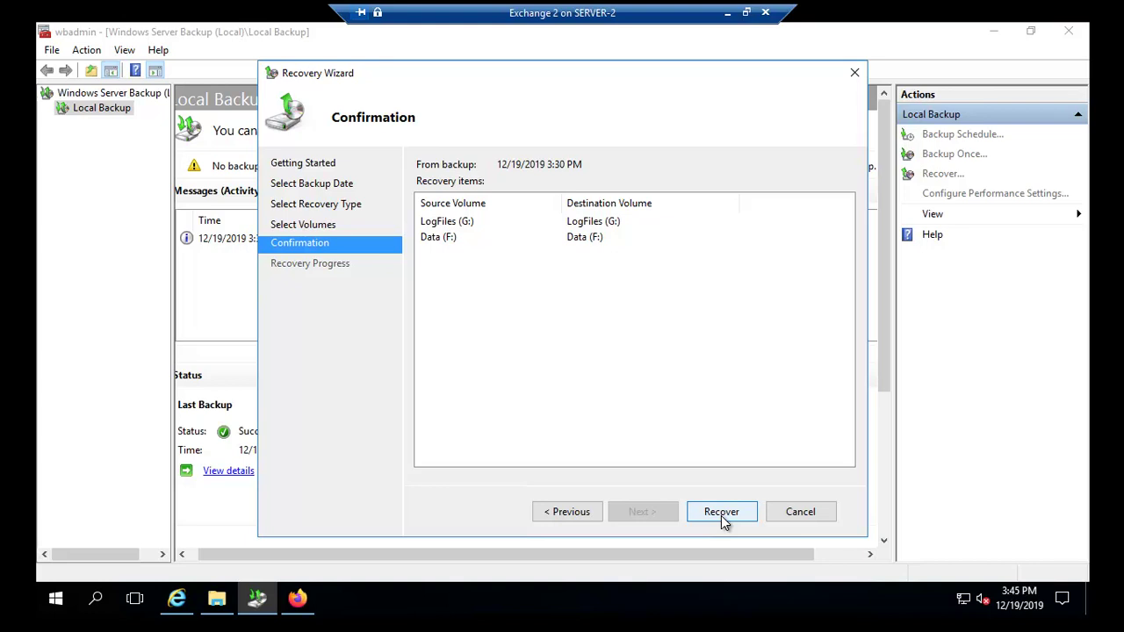
Run the volume recovery of Data (F:) and LogFiles (G:), then close the wizard once it reports success
click(722, 519)
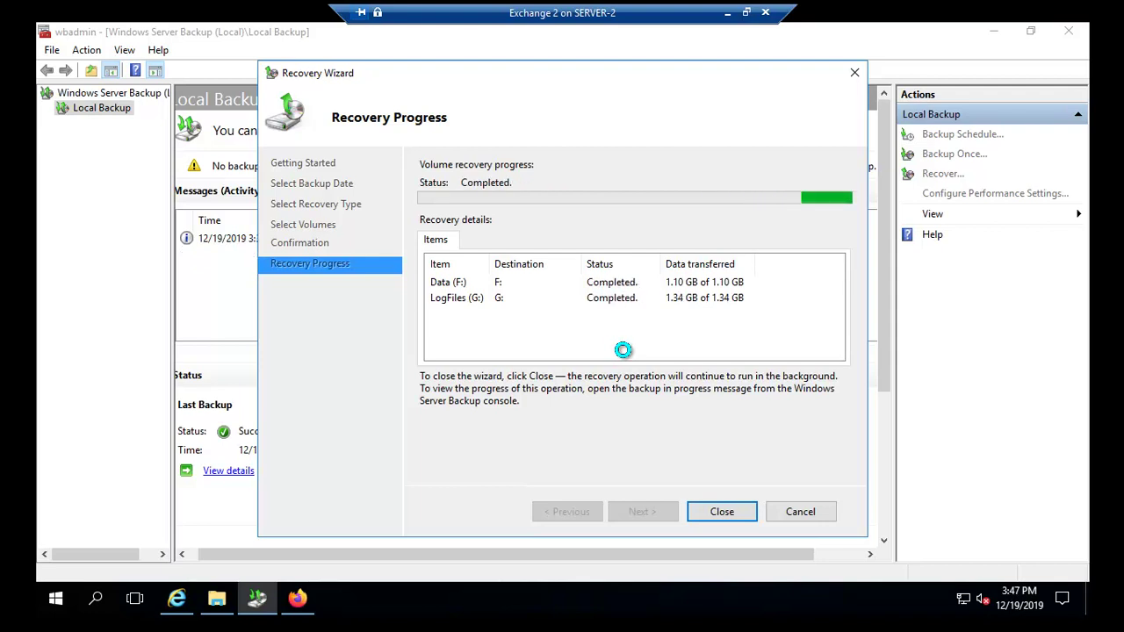
key(Return)
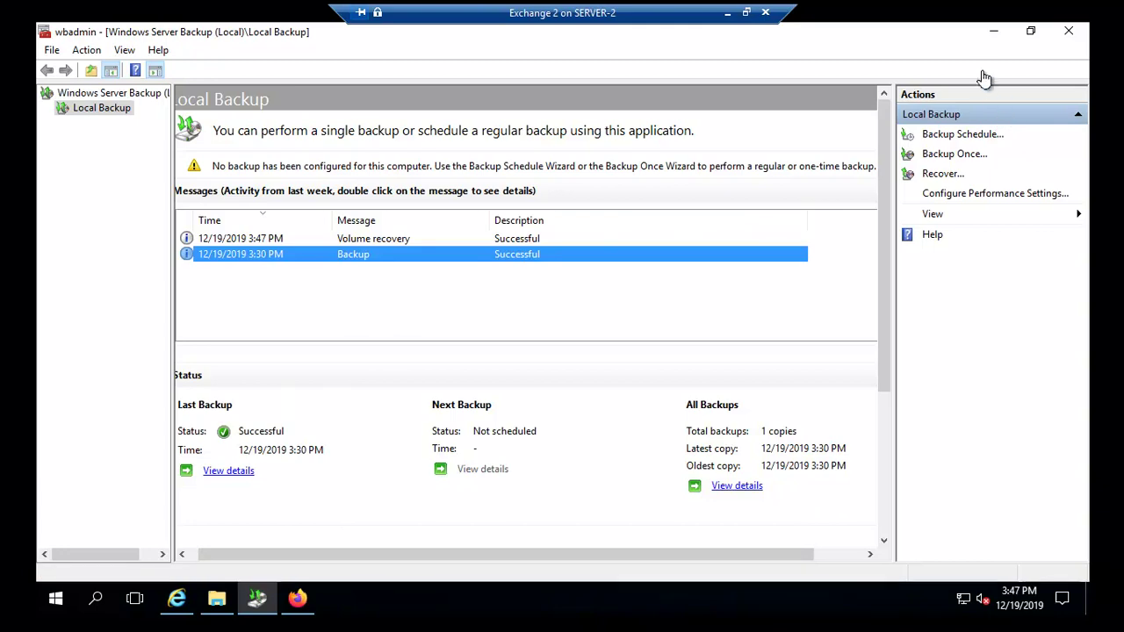
Minimize the backup console and open the MBDB1 folder on Data (F:) in File Explorer
click(993, 30)
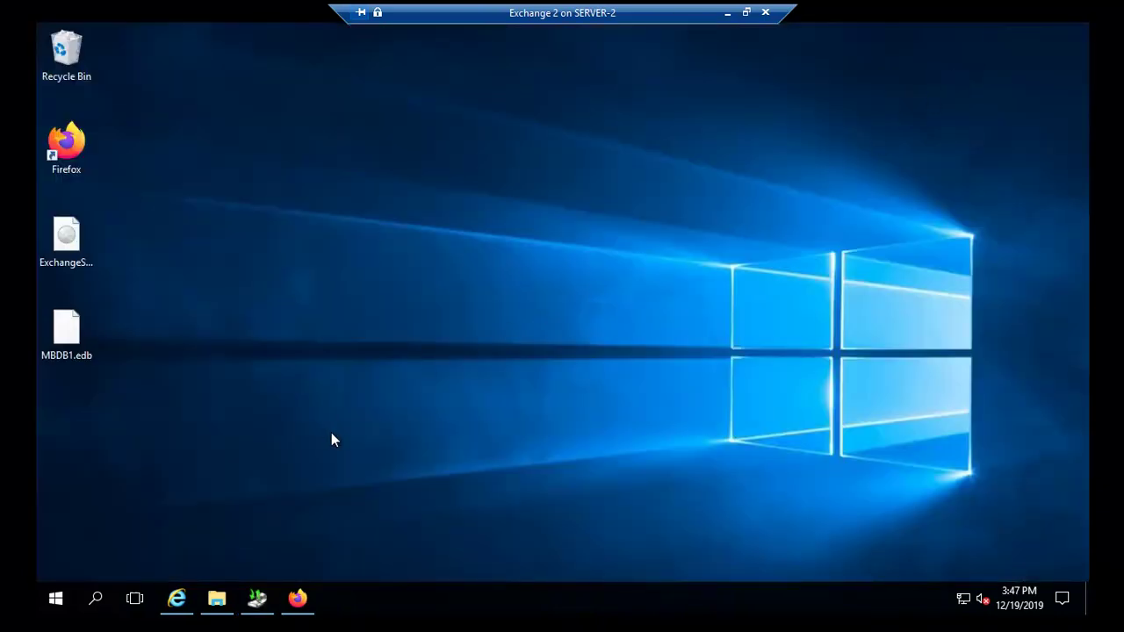
click(216, 598)
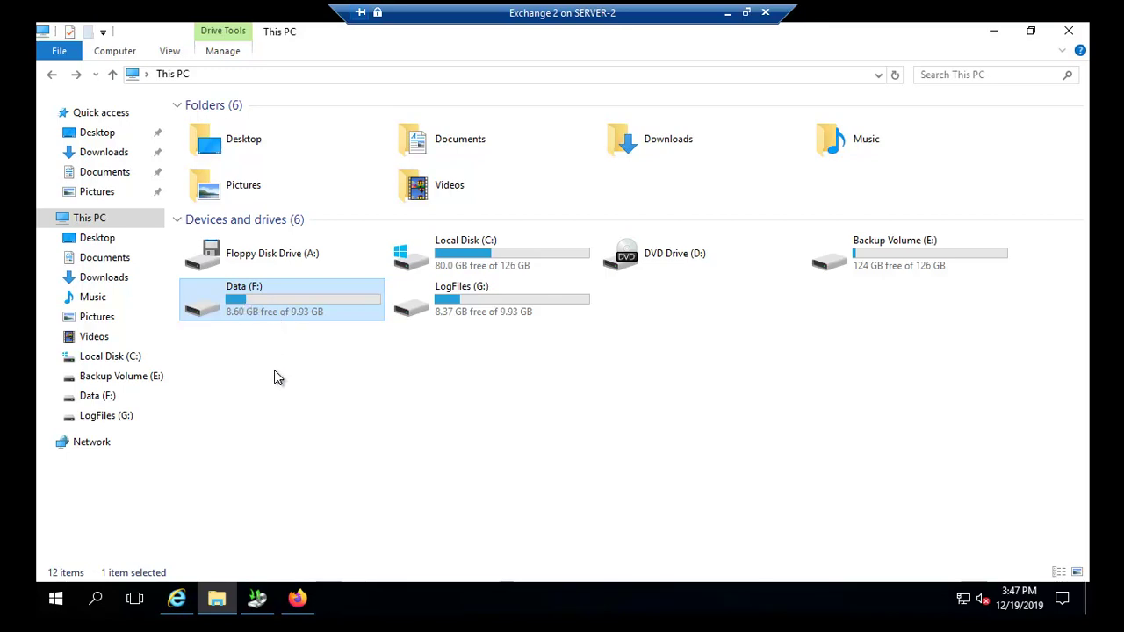
right_click(333, 372)
key(alt+Right)
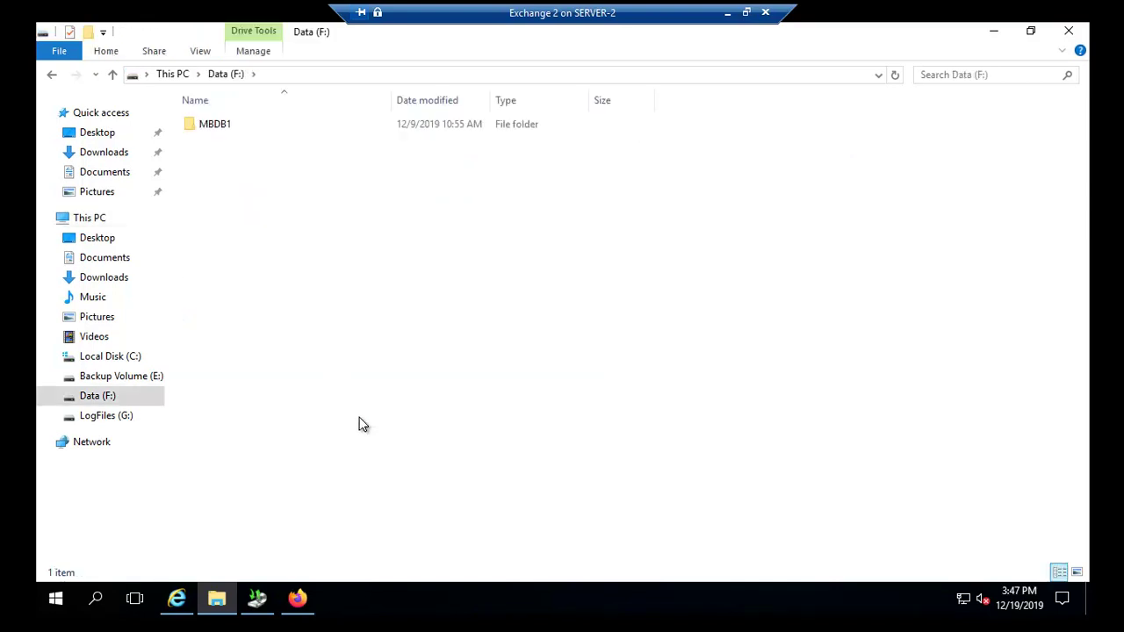
double_click(213, 126)
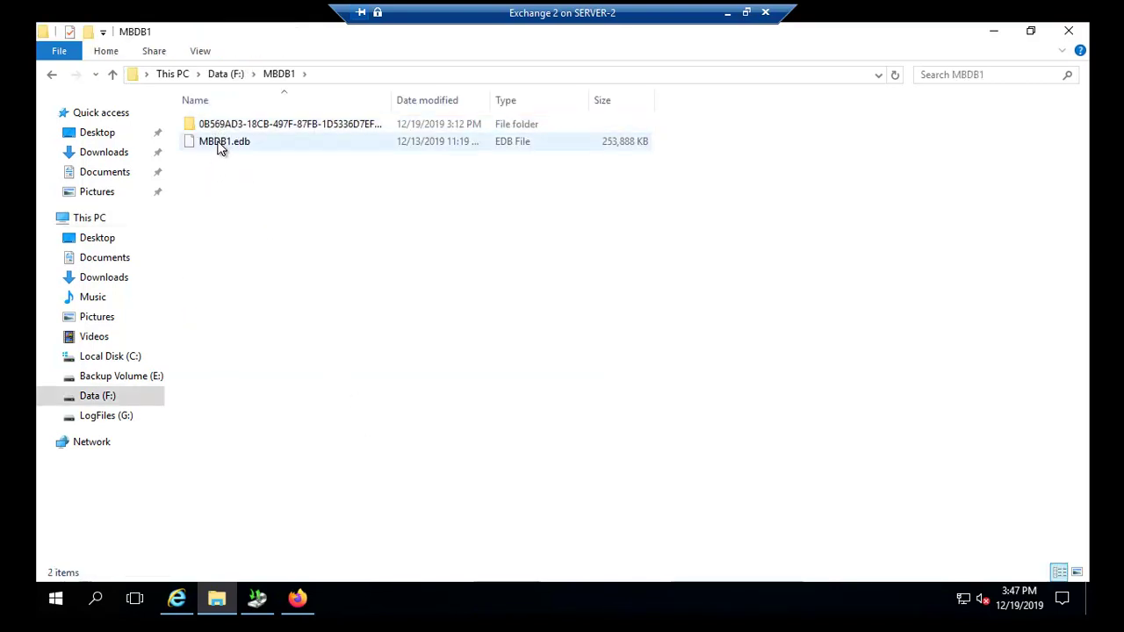
Check the properties of the restored MBDB1.edb, which shows 247 MB
right_click(231, 144)
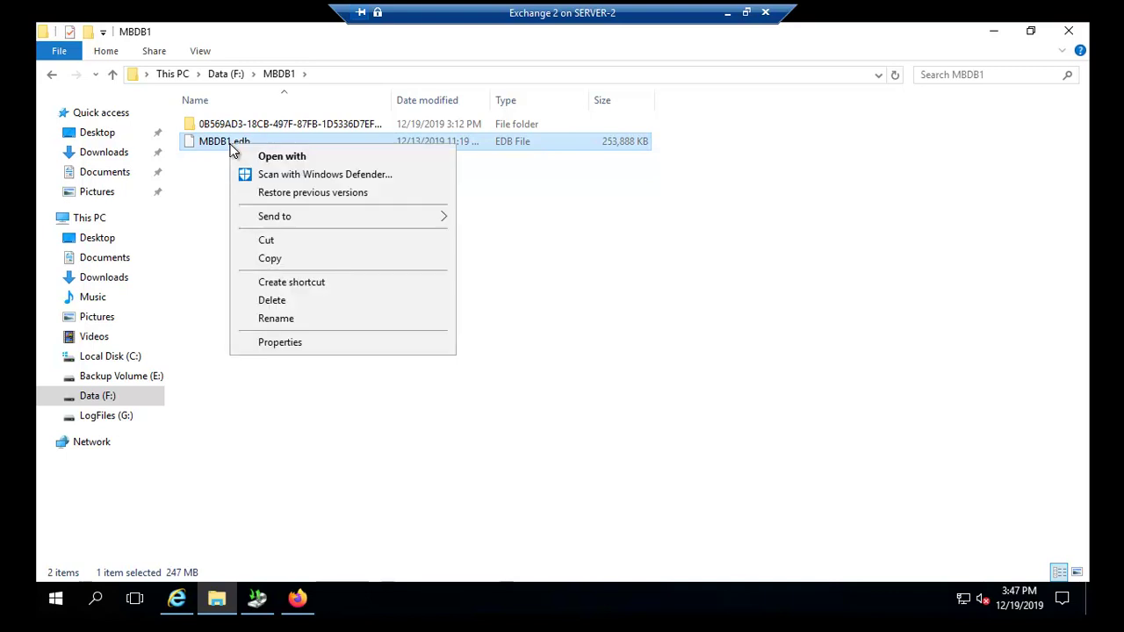
click(300, 344)
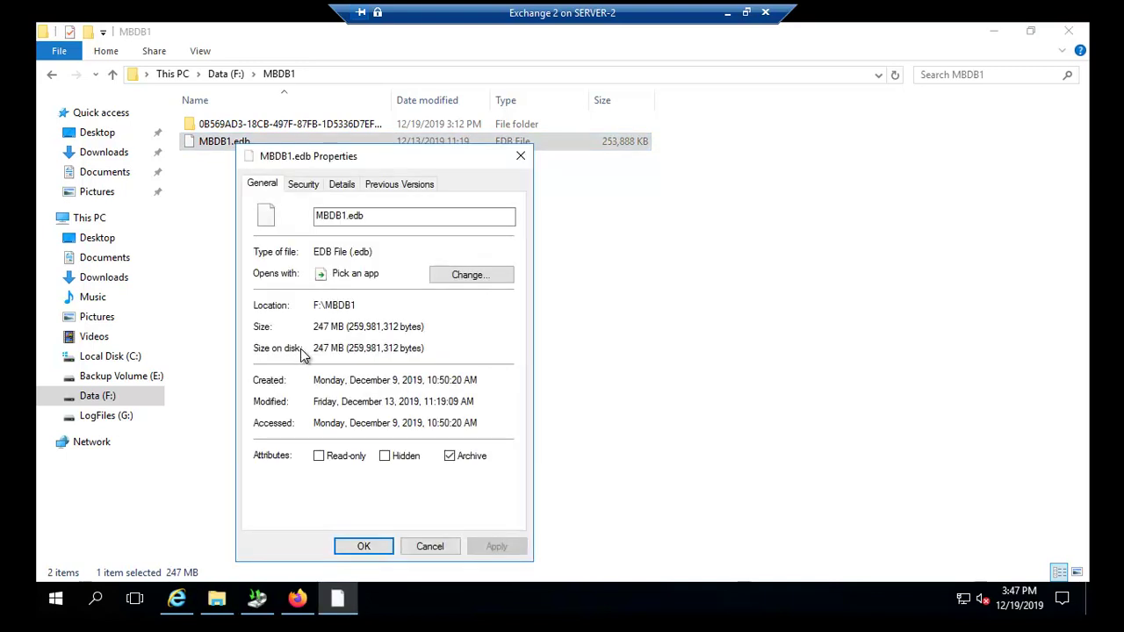
click(430, 546)
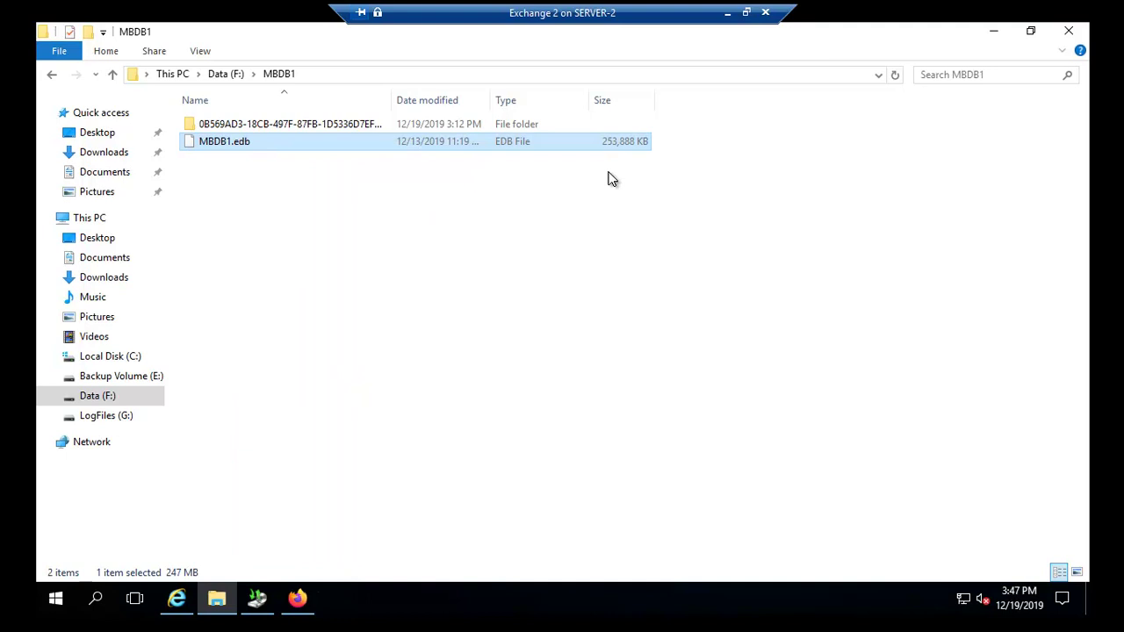
Check the desktop MBDB1.edb file's properties, then close the MBDB1 folder window
click(993, 30)
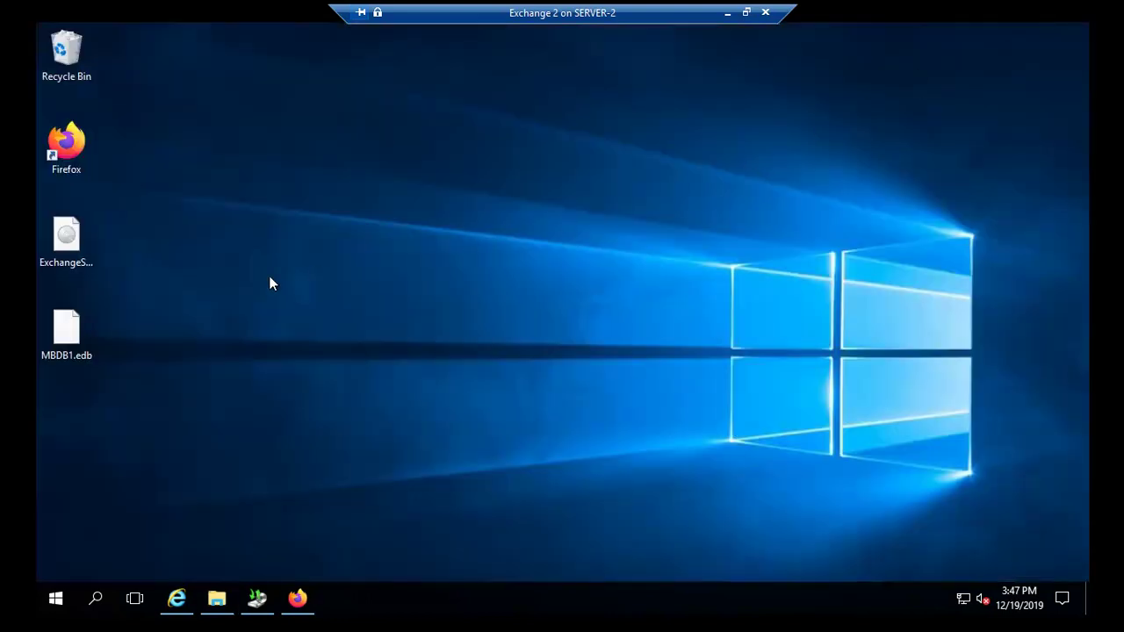
right_click(71, 337)
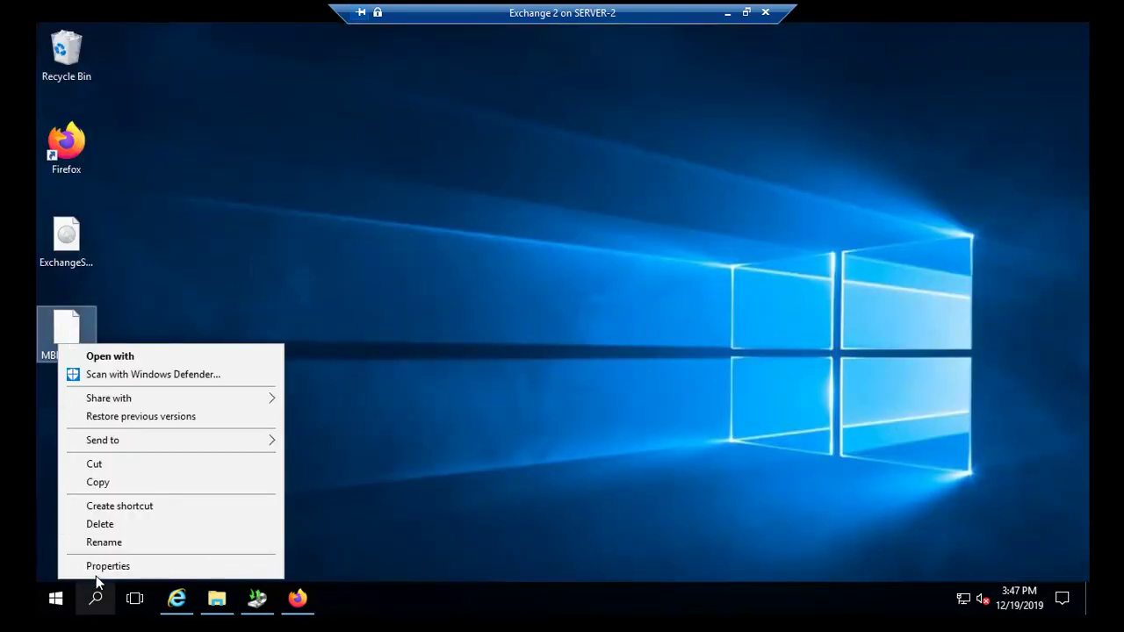
click(104, 571)
click(194, 556)
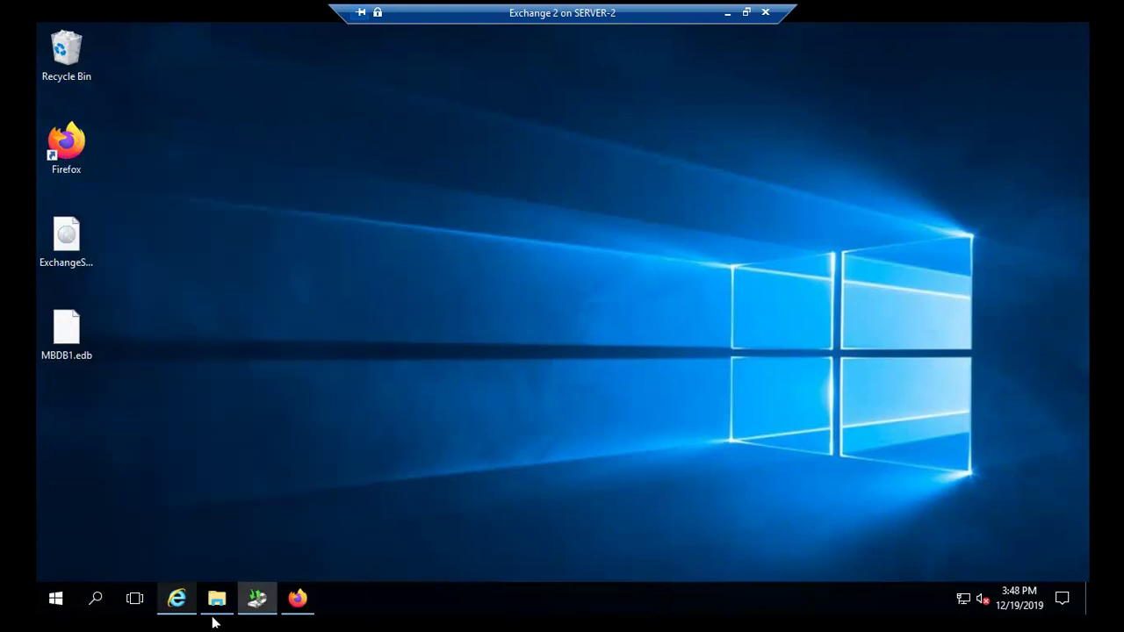
click(216, 597)
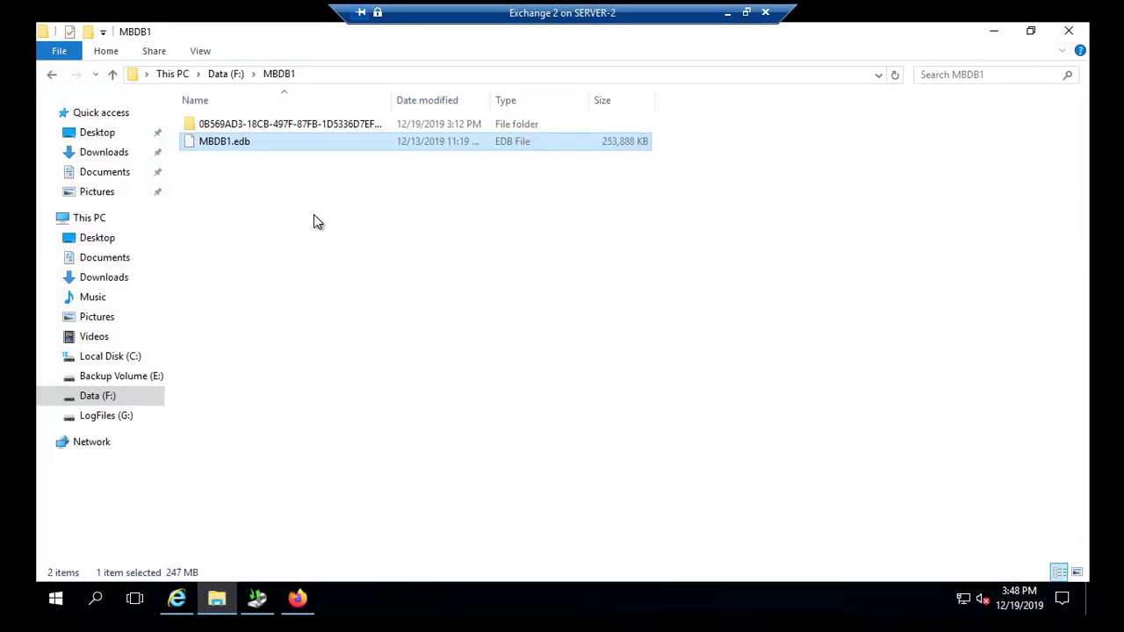
click(1069, 33)
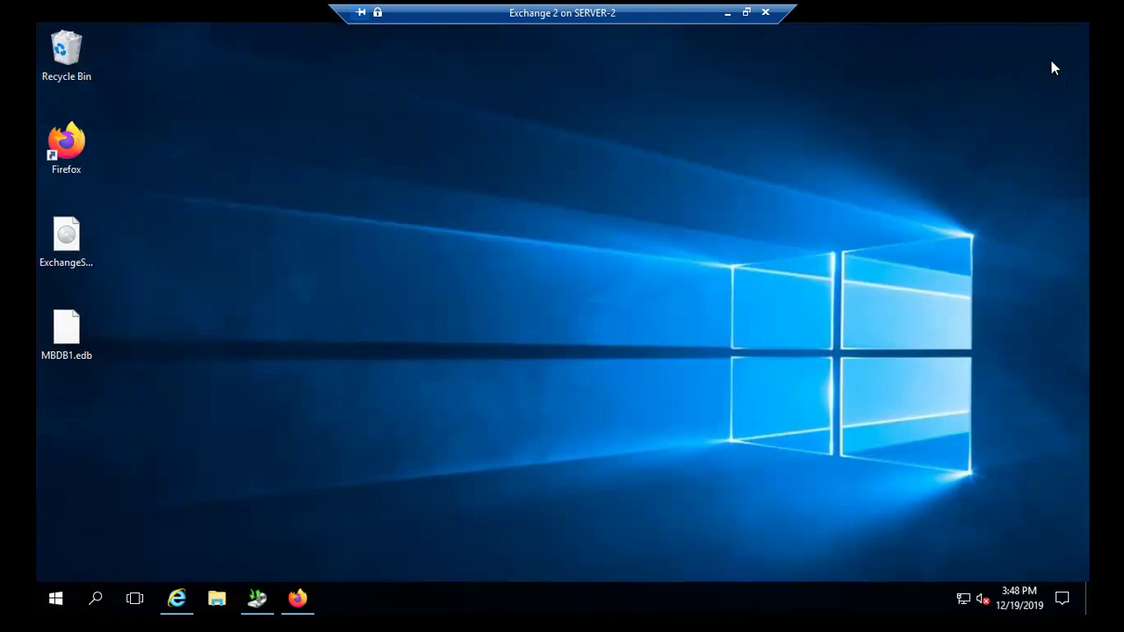
Mount the MBDB1 database from the Exchange admin center databases page and confirm it
click(180, 604)
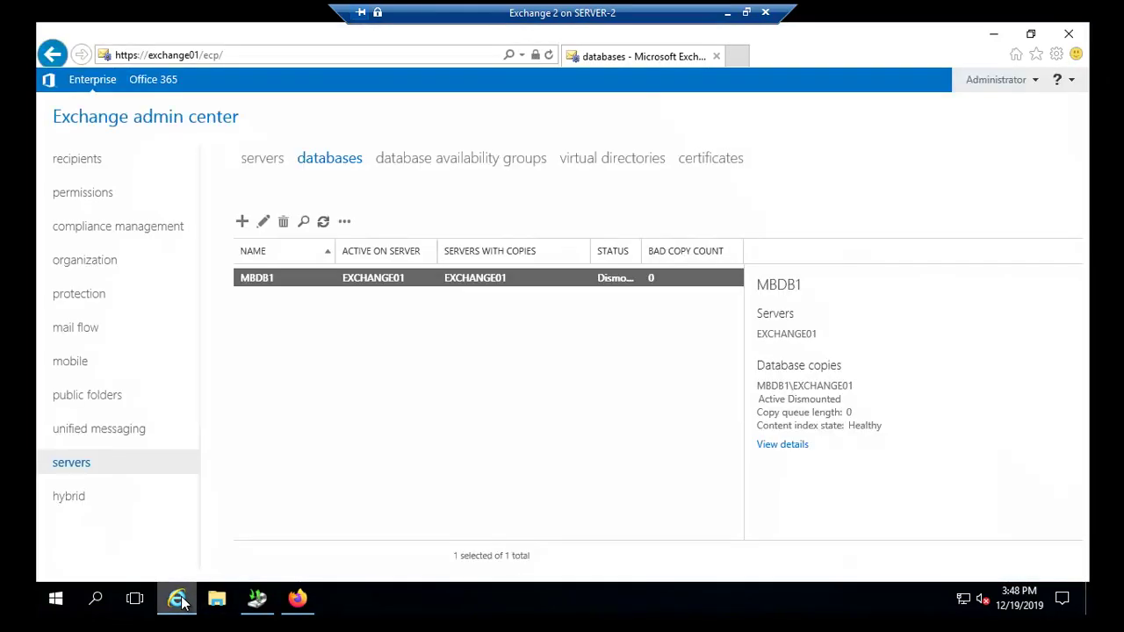
click(345, 224)
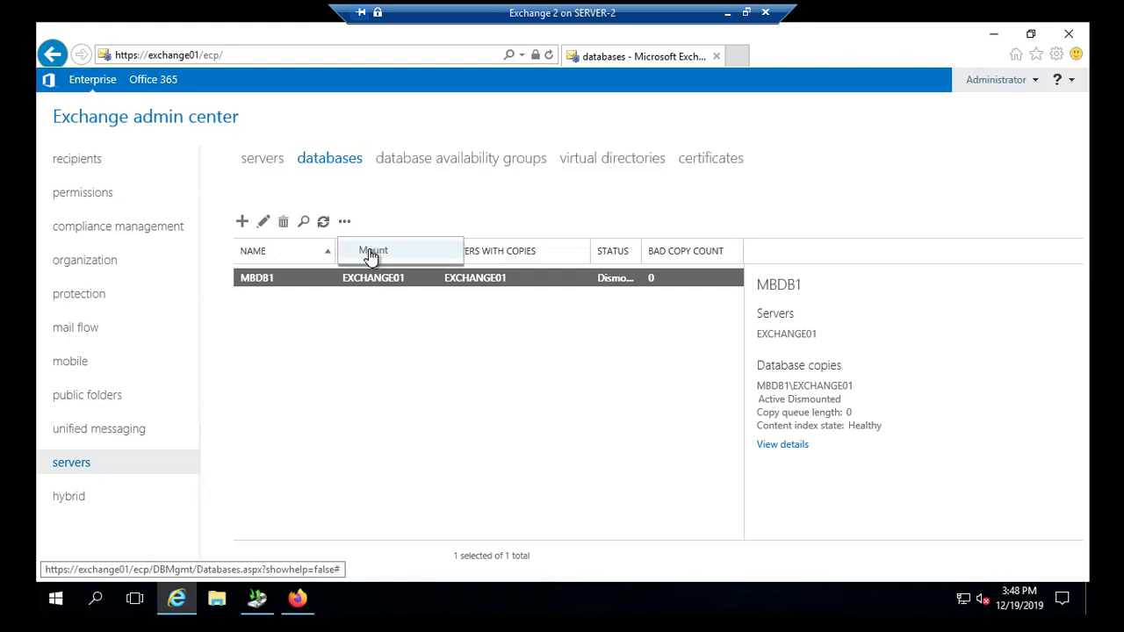
click(372, 255)
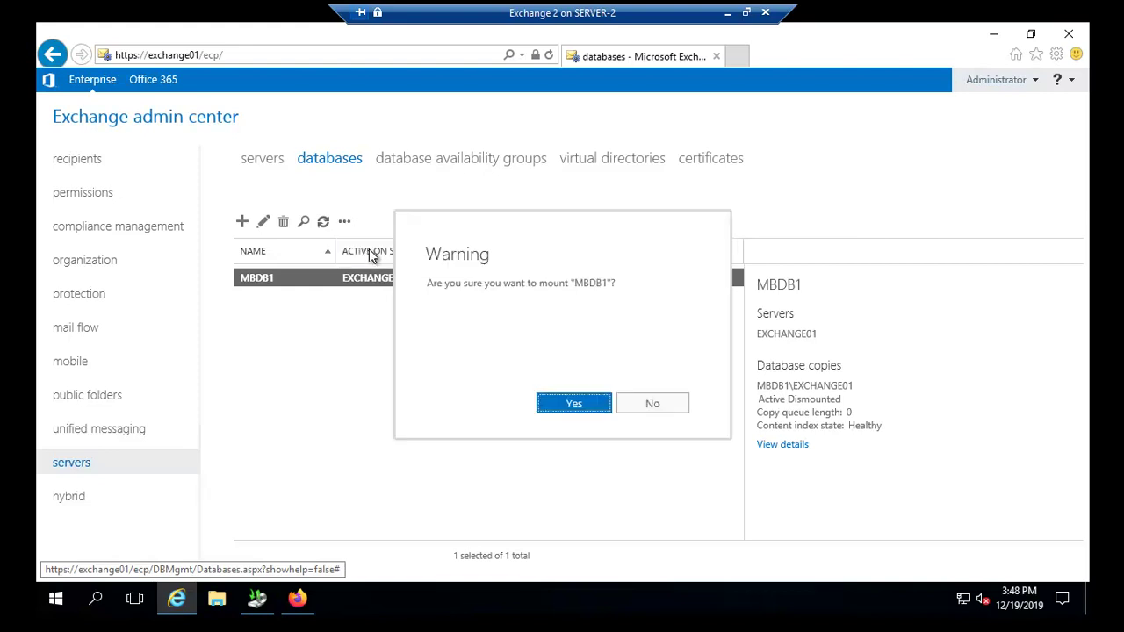
click(553, 406)
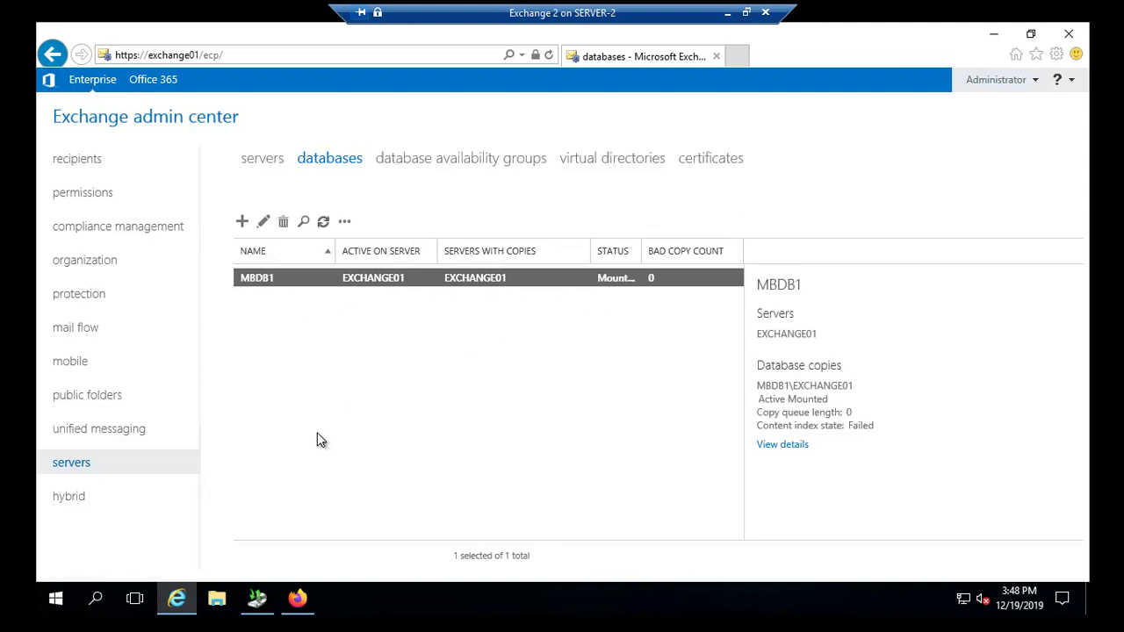
click(298, 597)
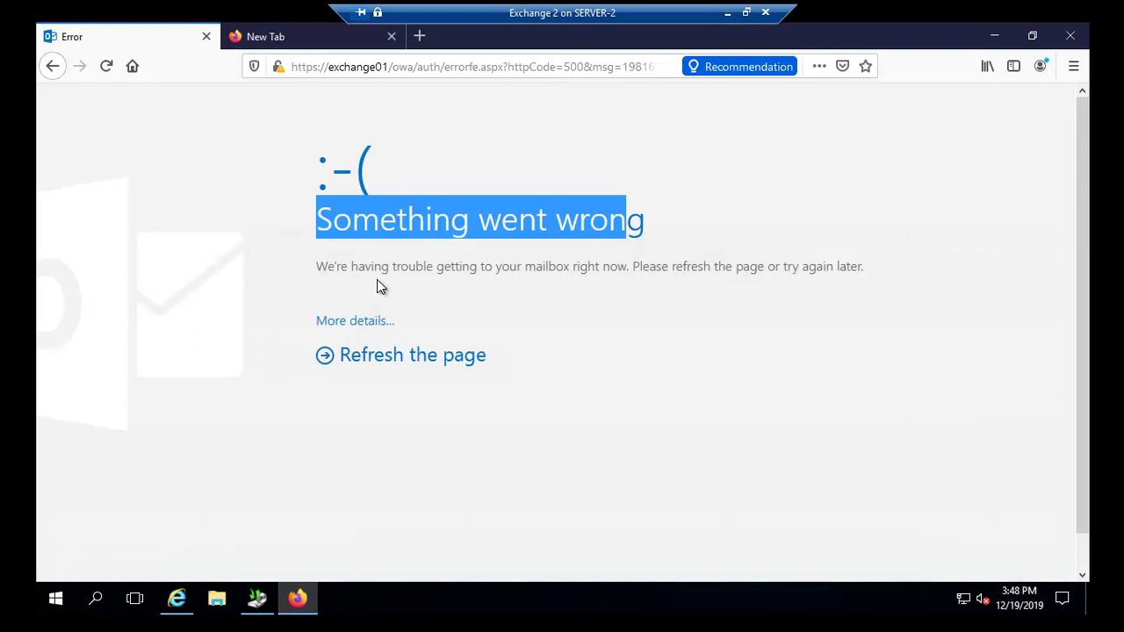
Reload Outlook on the web so the Inbox opens with both test messages
click(395, 67)
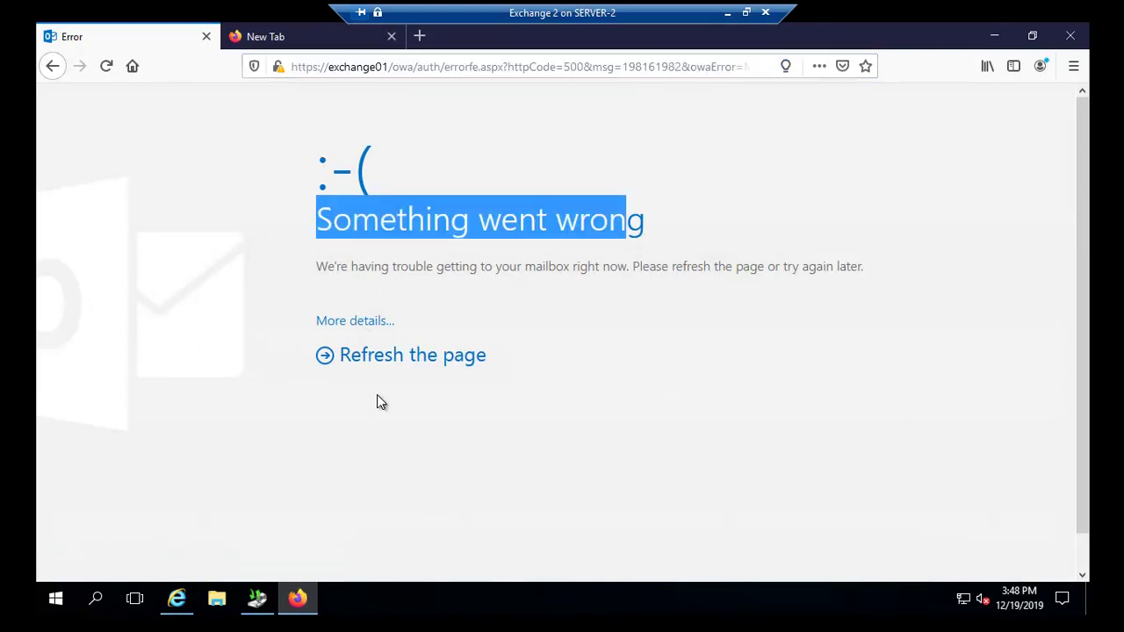
click(365, 354)
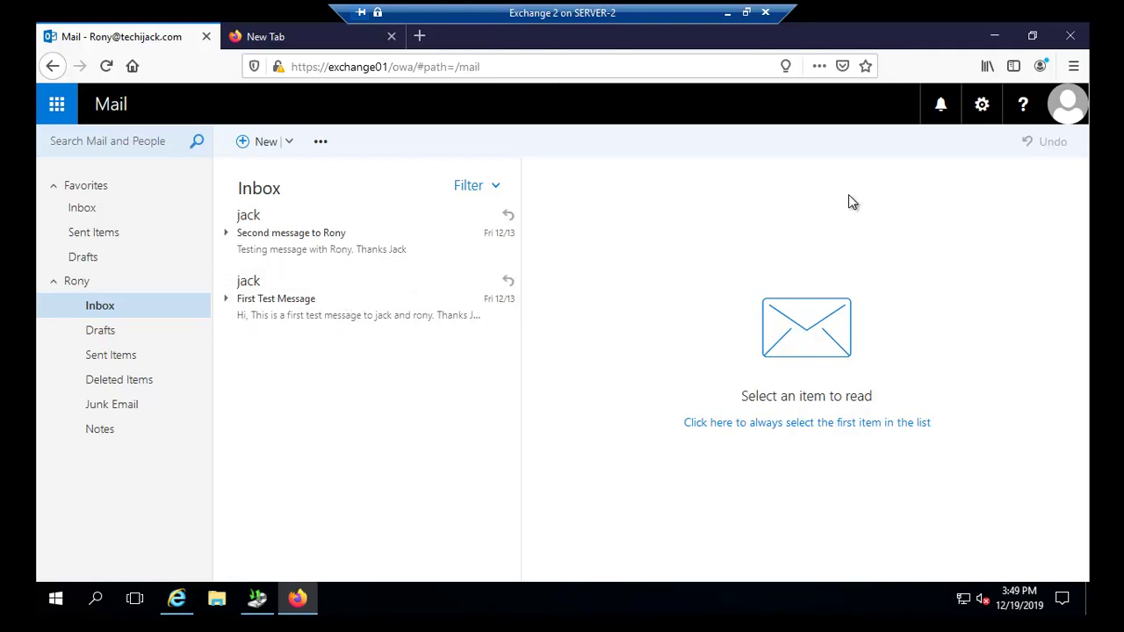
Minimize Outlook and the admin center, then refresh the Windows desktop
click(997, 37)
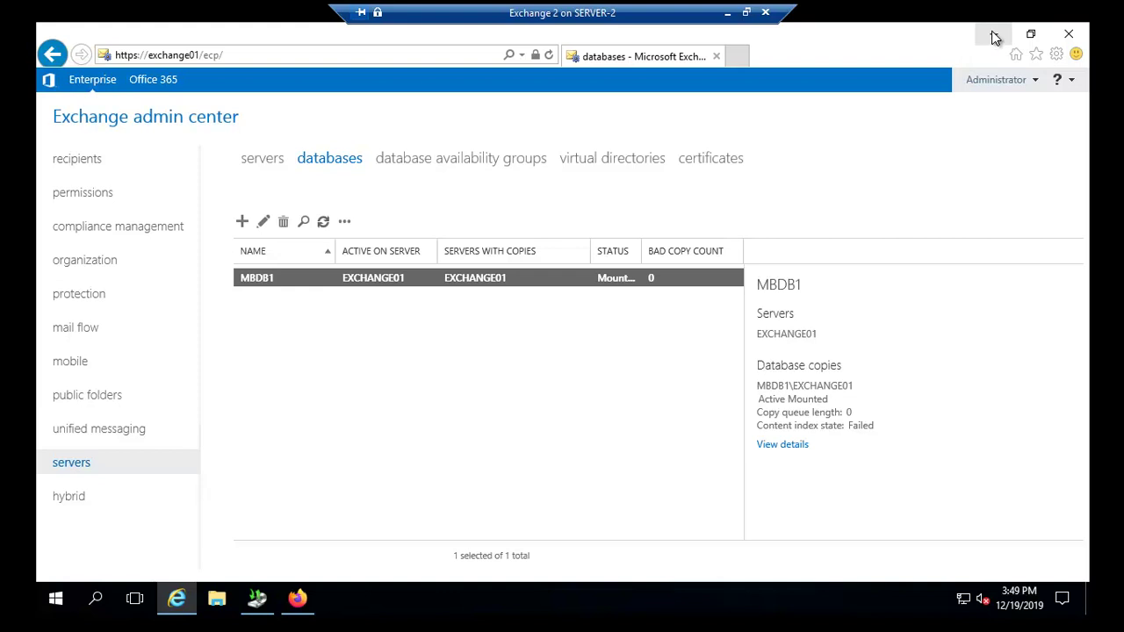
click(995, 38)
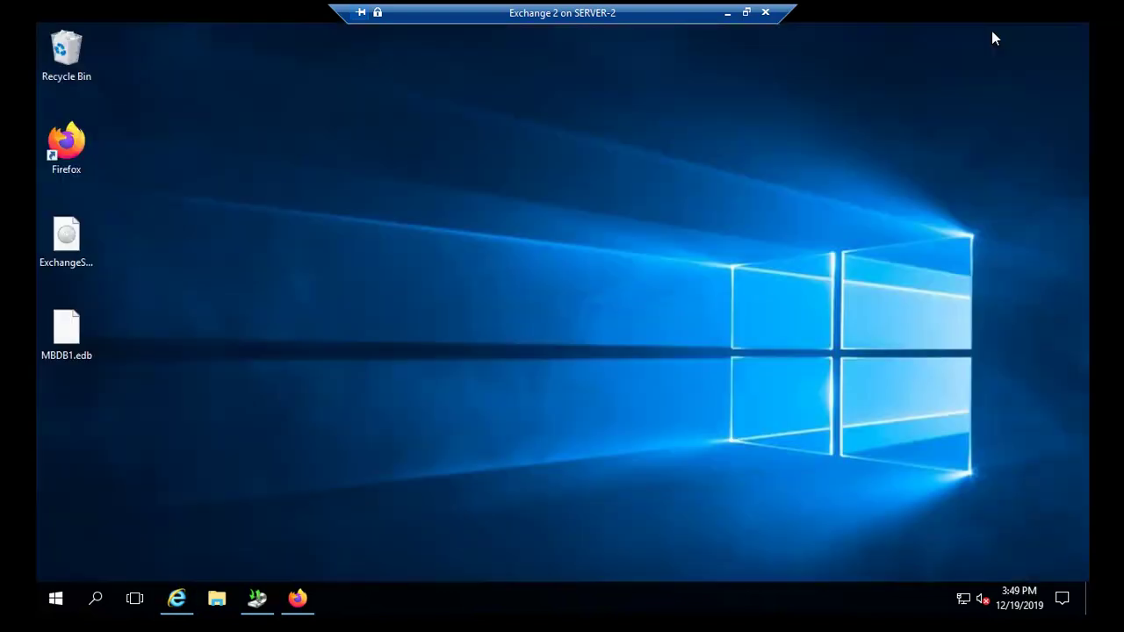
right_click(499, 259)
click(545, 304)
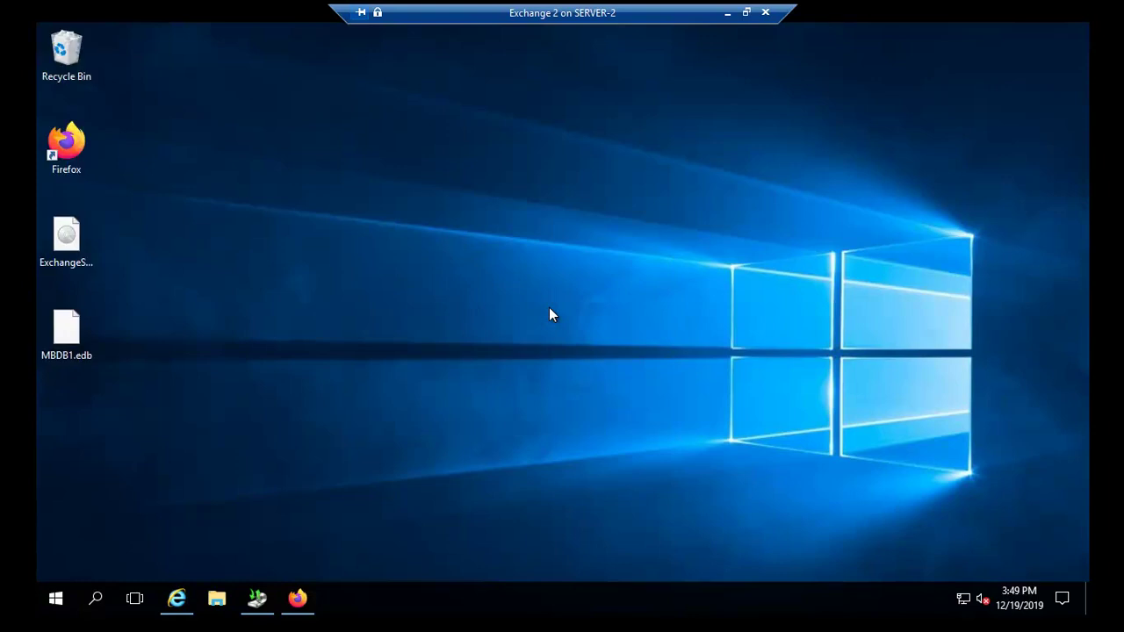